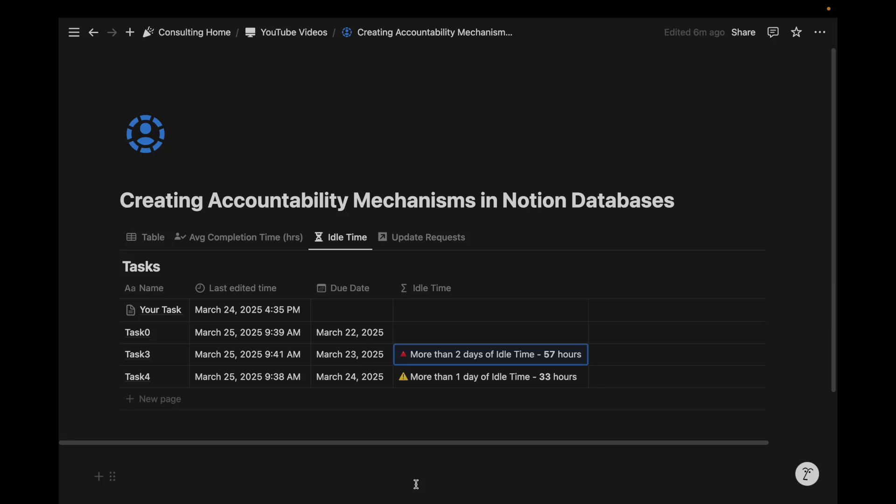
Add a person property named Requestor to the Update Requests view of the Tasks database
click(240, 236)
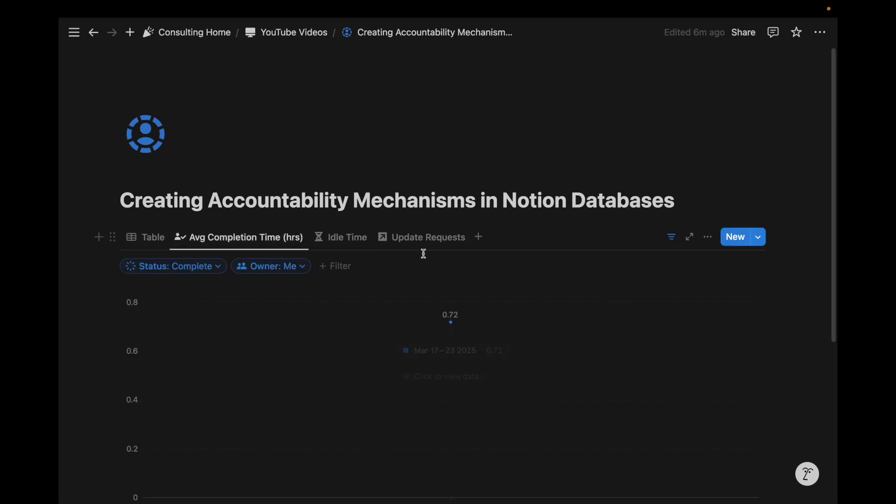
click(423, 239)
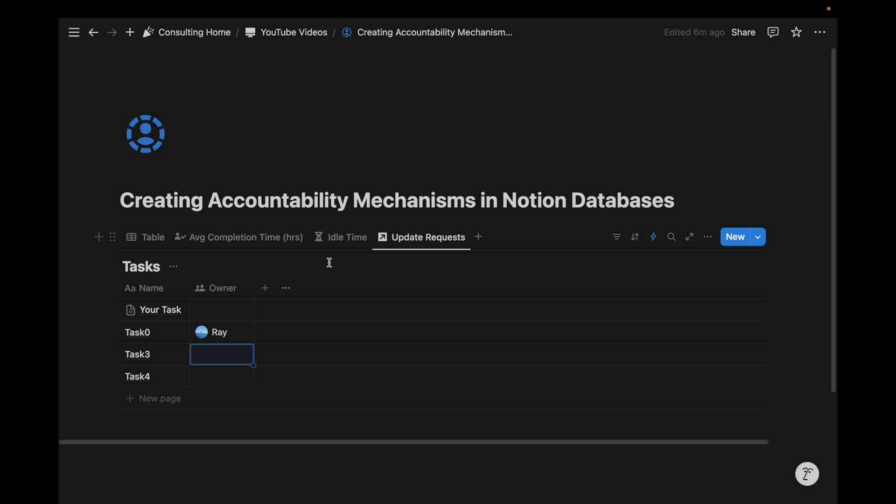
click(265, 288)
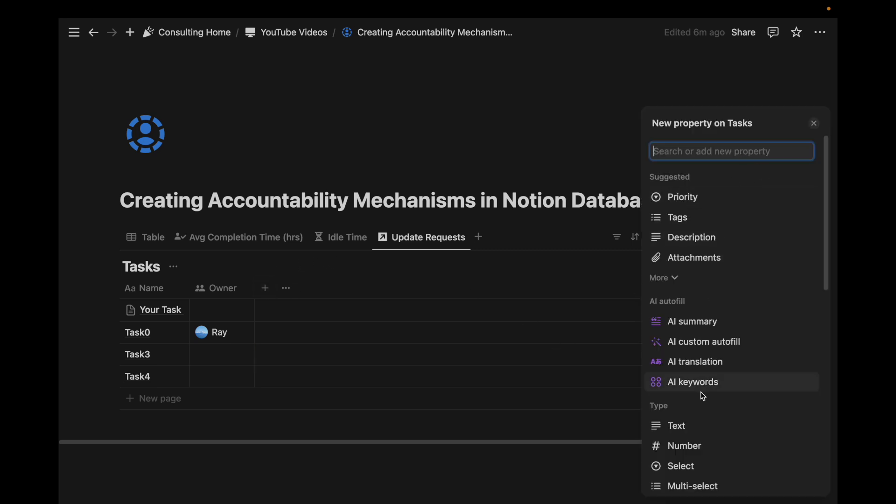
scroll(702, 395, down, 6)
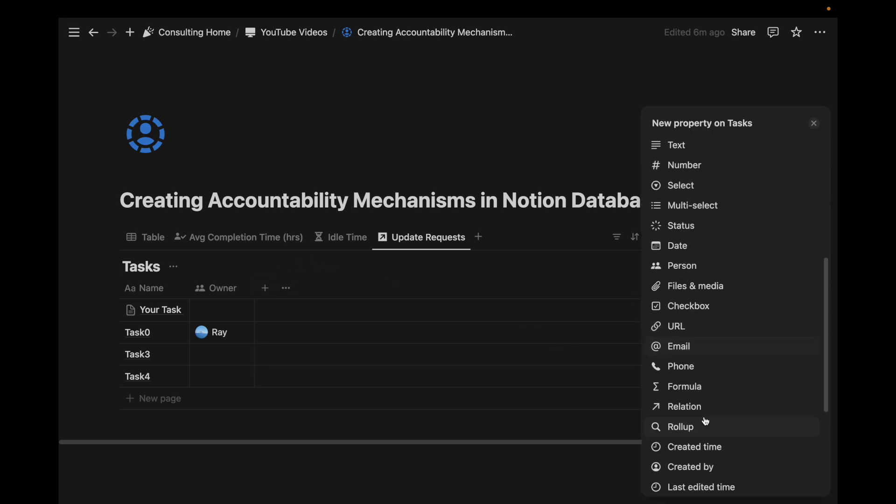
click(686, 272)
text(Requestor)
key(Escape)
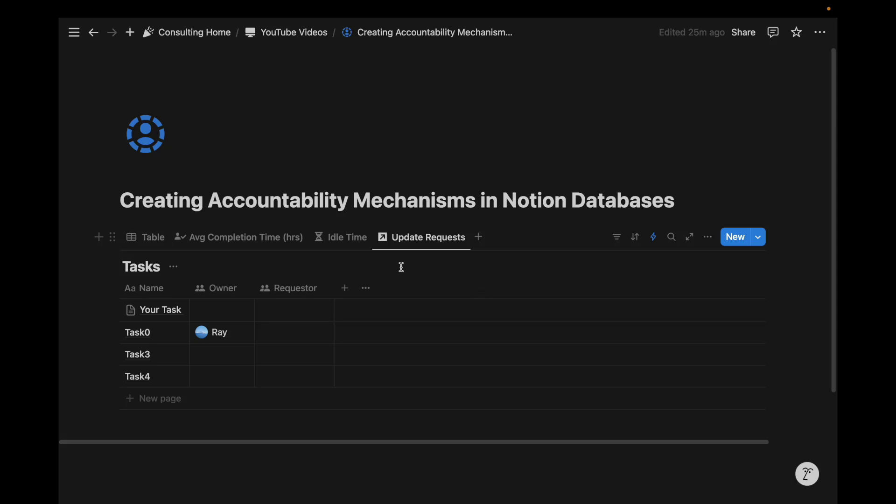
Add a button property named Request Update and narrow its column to fit
click(344, 288)
text(butt)
click(694, 344)
text(Request Update)
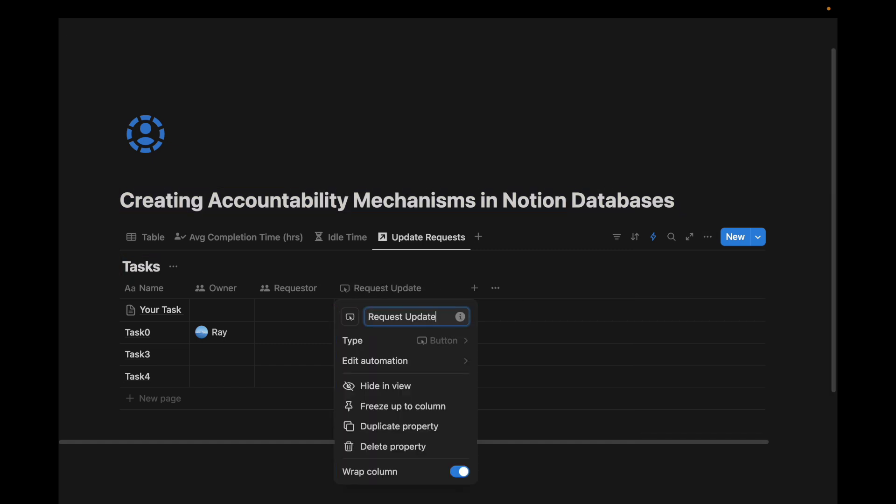
click(419, 279)
drag(464, 288, 434, 290)
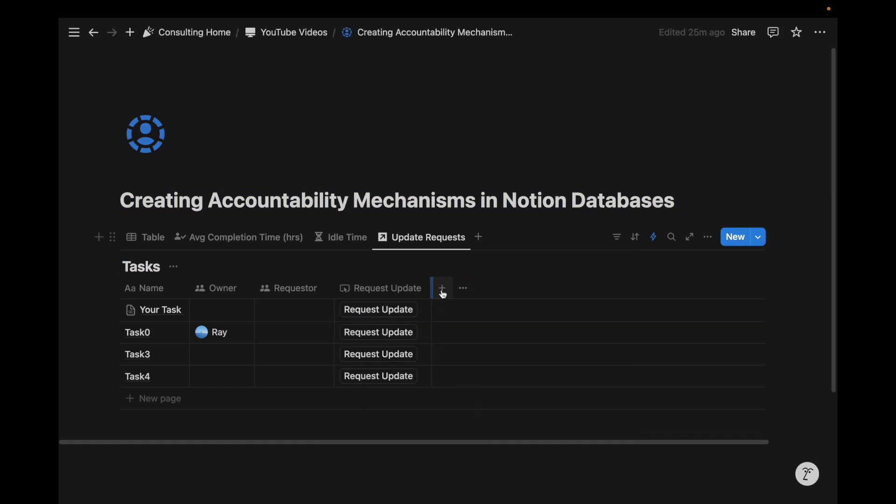
Add a second button property named Provide Update to the Tasks database
click(442, 289)
text(but)
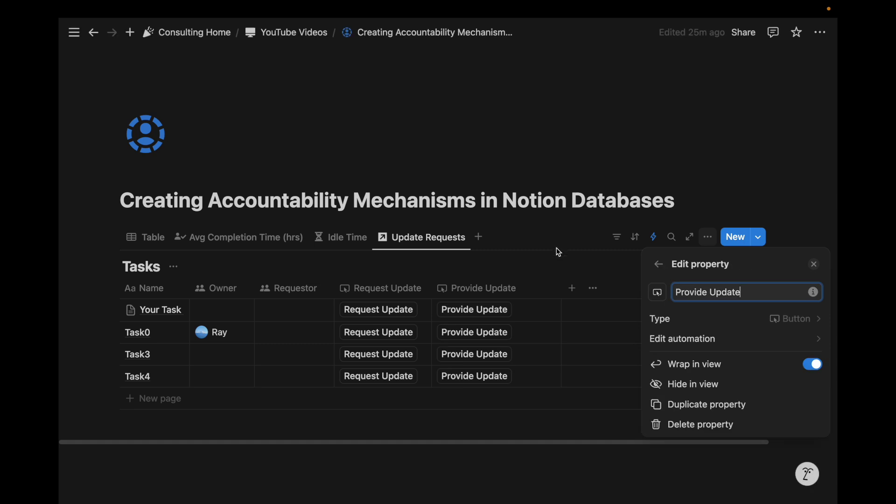
click(533, 132)
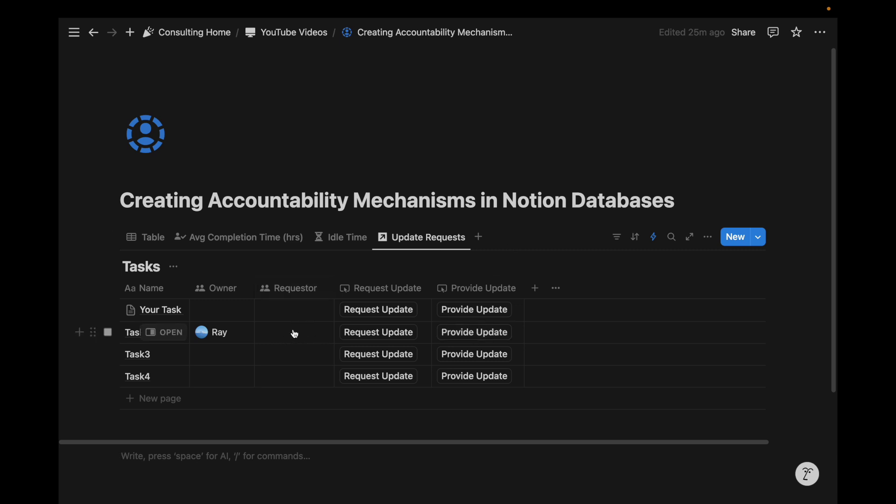
Edit the Request Update button's automation and add a Show confirmation action
click(335, 288)
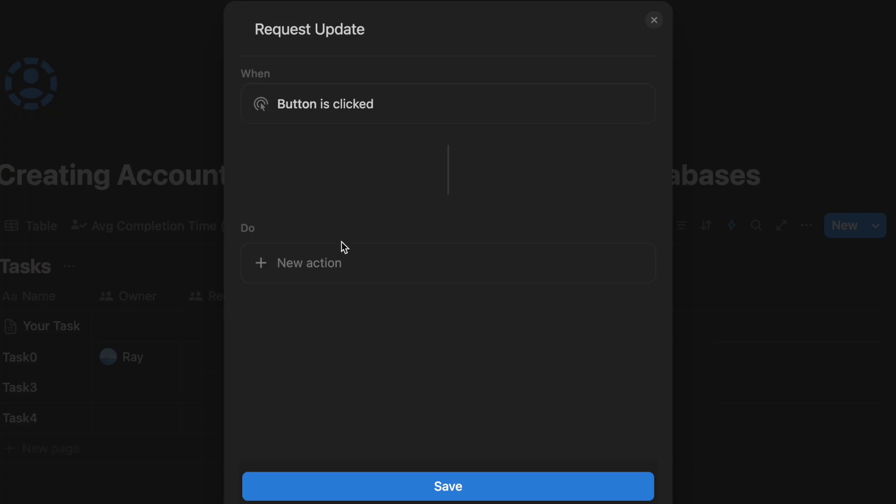
click(340, 259)
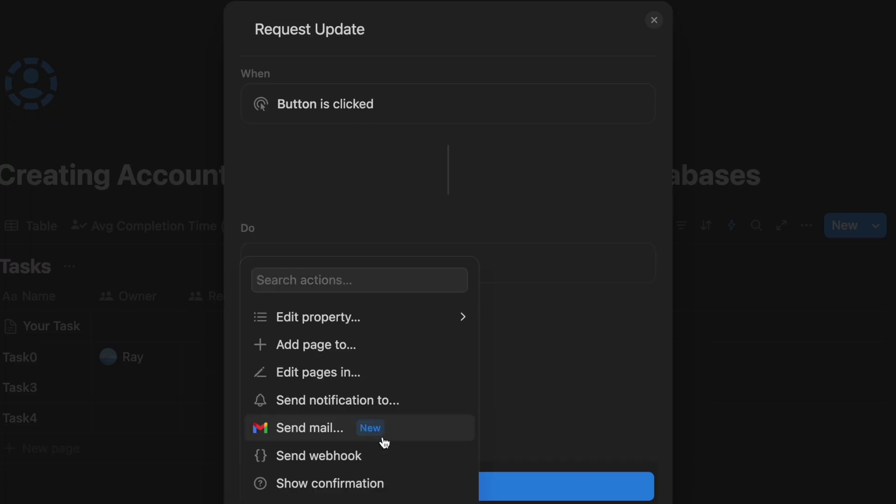
click(369, 482)
scroll(443, 268, down, 2)
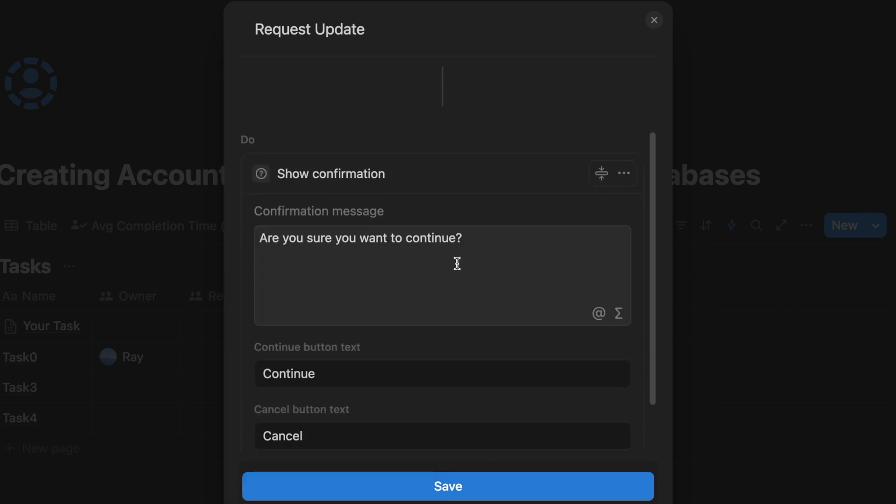
Change the confirmation message to "Are you sure you want to request an update?" and the continue button text to "Yes"
click(479, 253)
key(BackSpace)
key(BackSpace)
key(BackSpace)
key(BackSpace)
key(BackSpace)
key(BackSpace)
key(BackSpace)
key(BackSpace)
key(BackSpace)
text(request an update?)
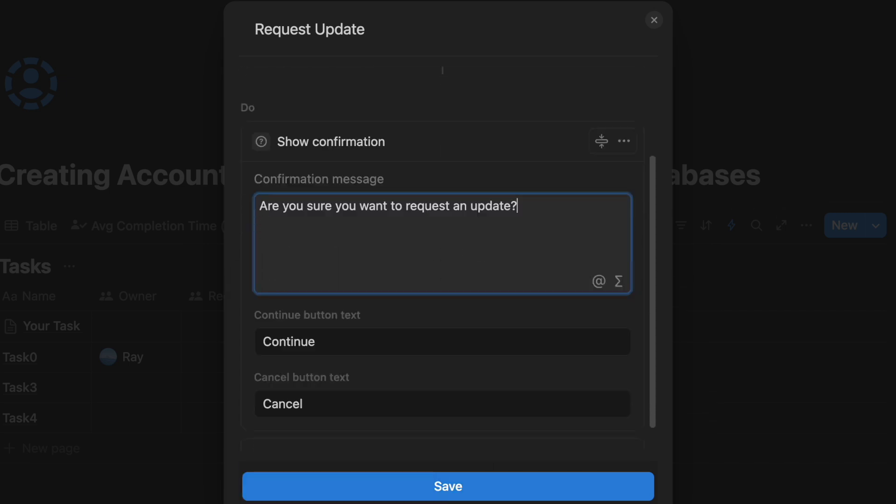
key(Tab)
text(Yes)
scroll(480, 266, down, 1)
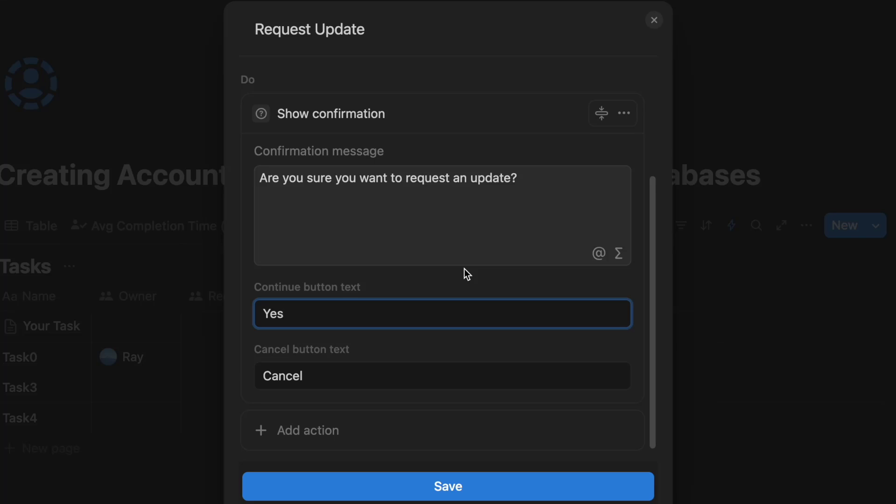
Add an action that edits this page's Requestor property by adding whoever clicked the button
click(368, 431)
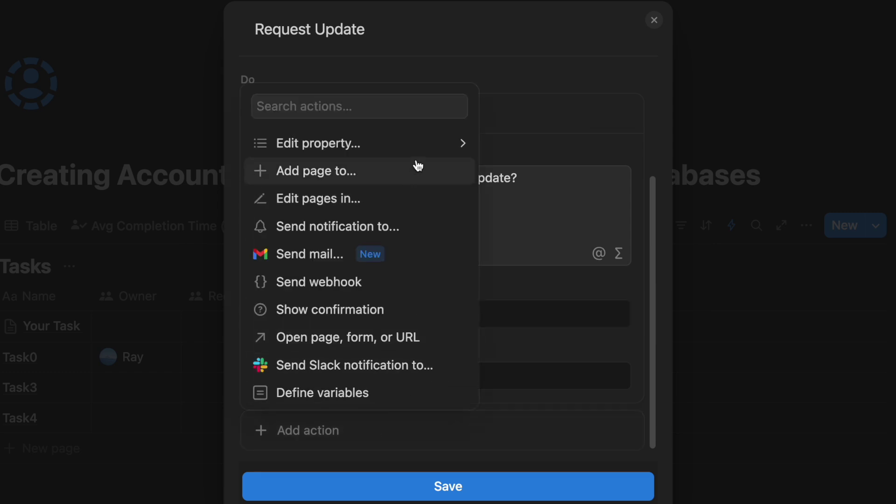
click(422, 146)
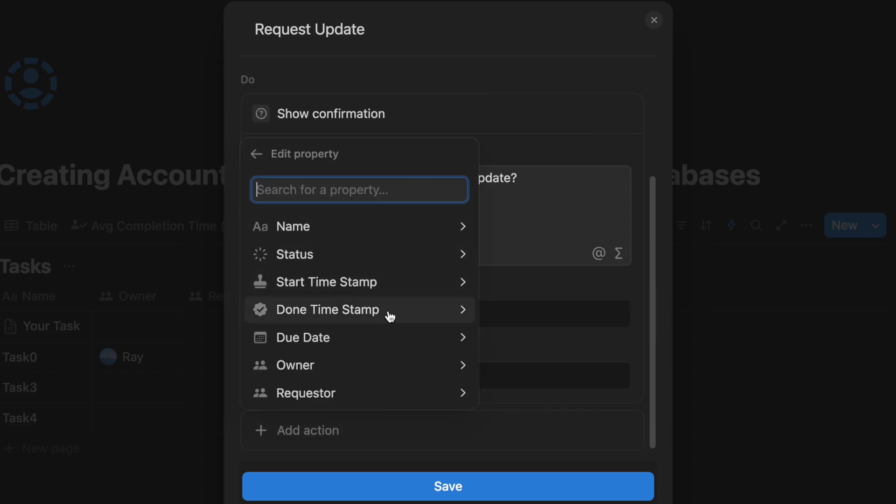
click(392, 400)
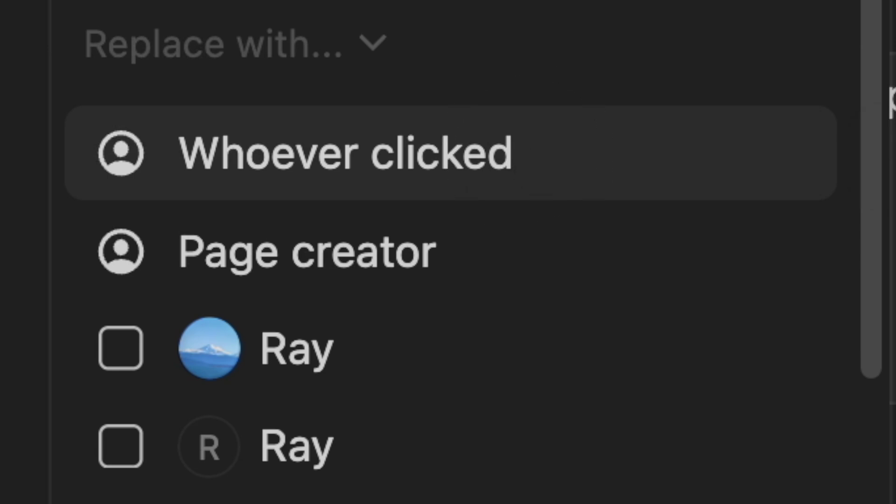
click(450, 344)
click(421, 406)
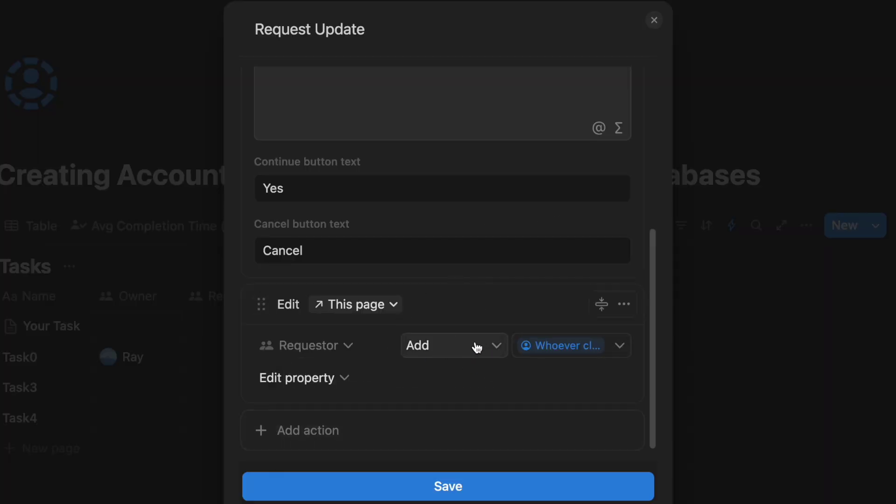
click(476, 346)
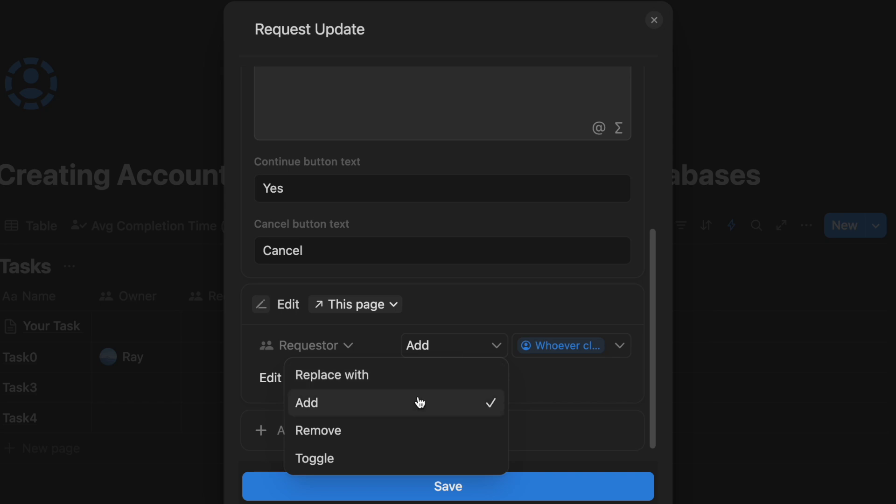
click(443, 316)
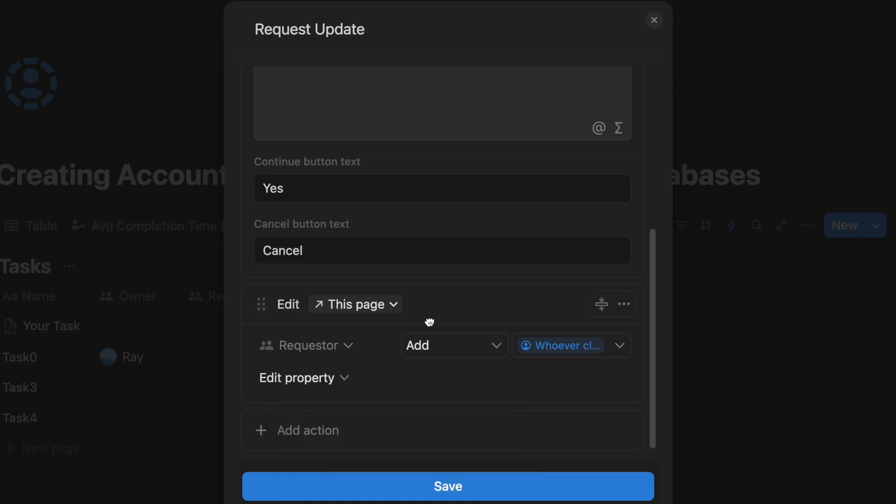
scroll(526, 347, up, 2)
scroll(526, 348, down, 2)
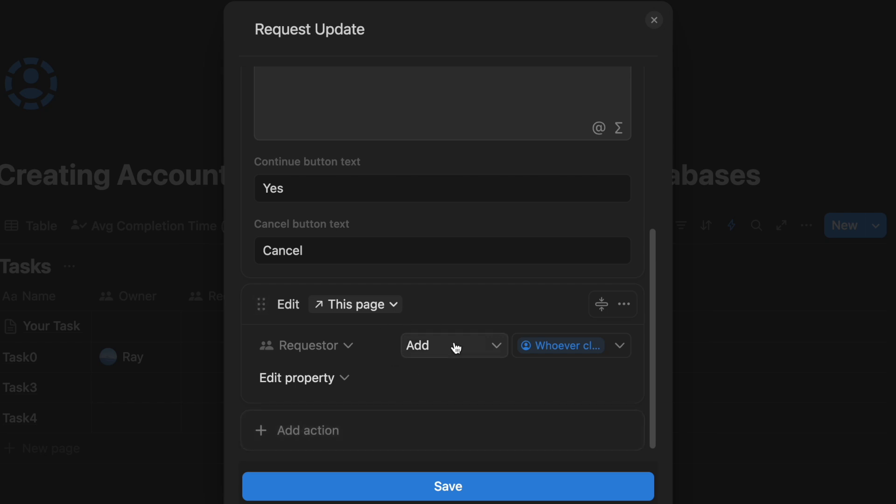
scroll(454, 346, up, 3)
scroll(454, 340, down, 3)
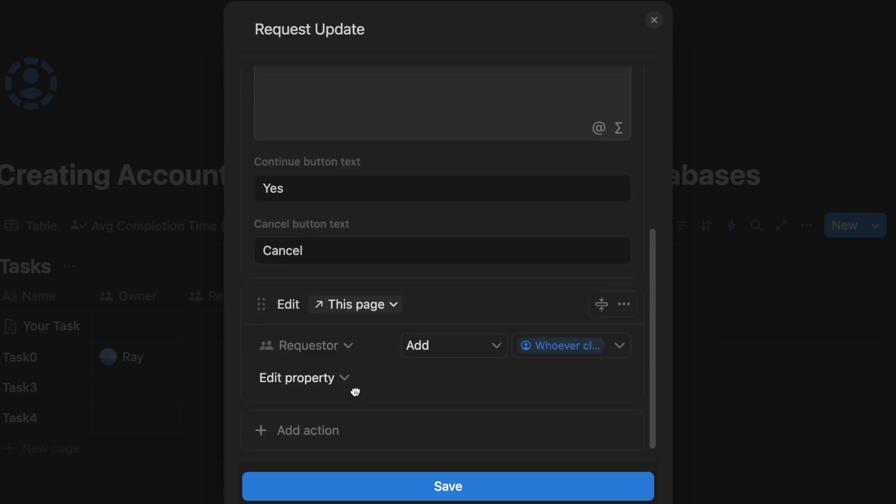
Add a Send notification action addressed to the person property Owner
click(327, 427)
click(369, 229)
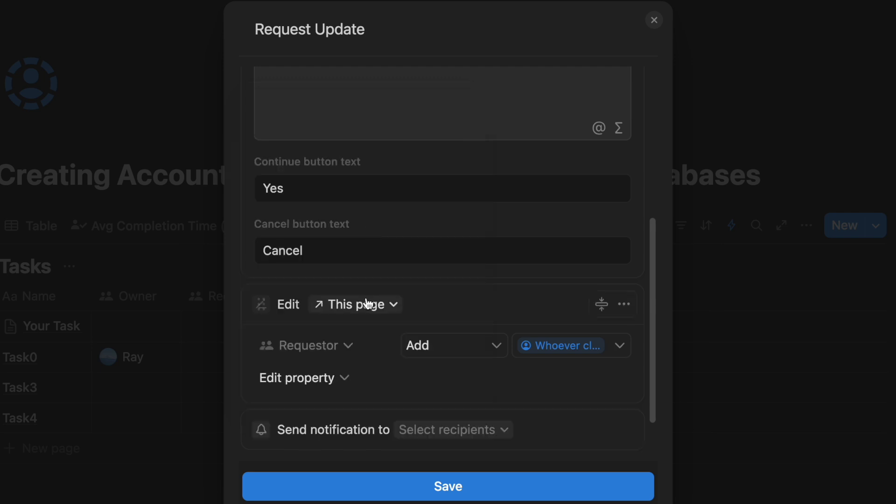
scroll(368, 301, down, 2)
click(423, 387)
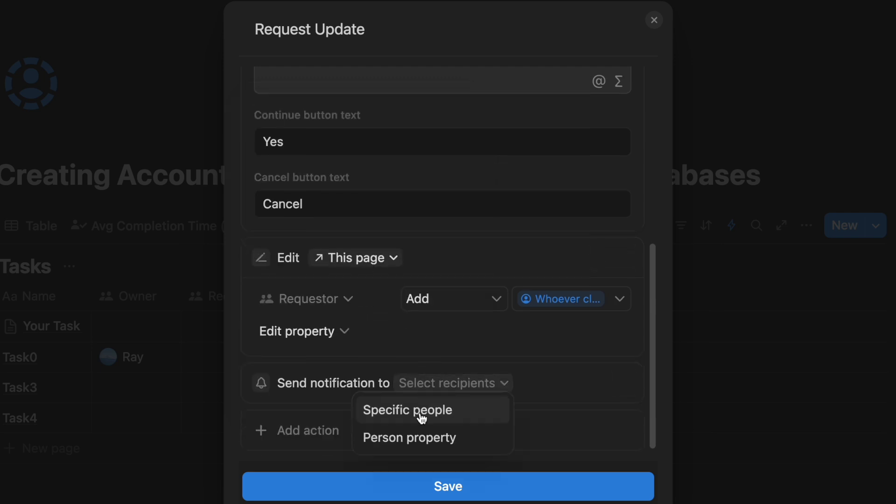
click(420, 439)
scroll(408, 309, down, 3)
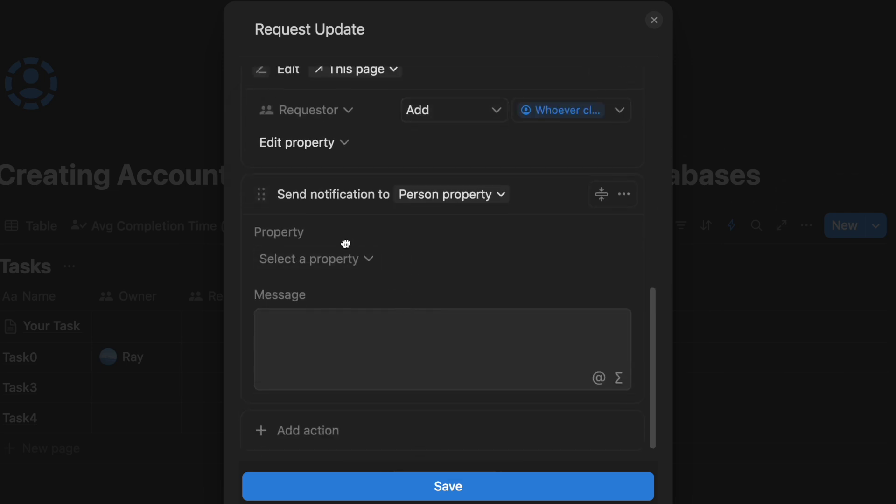
click(346, 258)
click(318, 339)
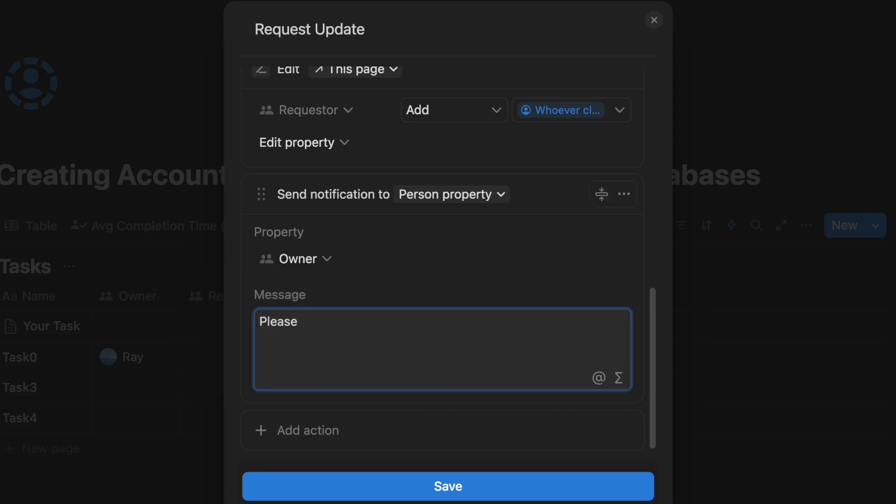
Write the notification message "Please provide an update on this!" with Time triggered, followed by "Requested by" and this page's Requestor
key(alt+BackSpace)
text(Please provide an update on this! )
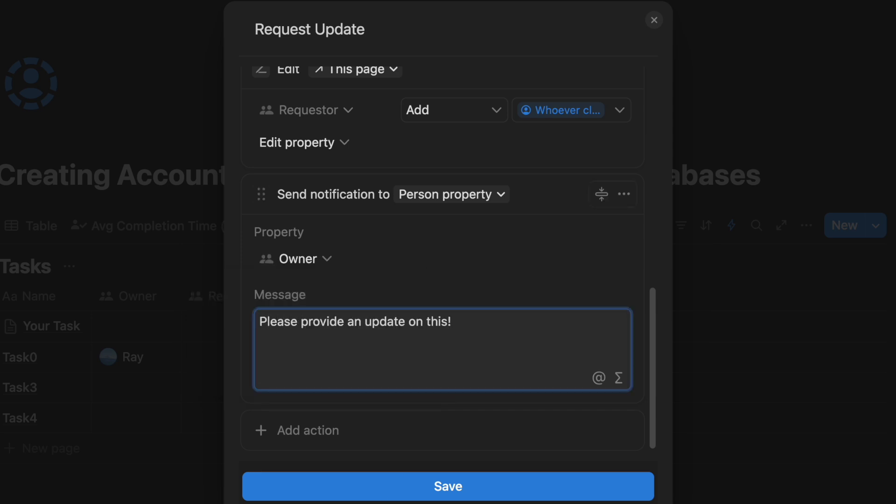
text(@)
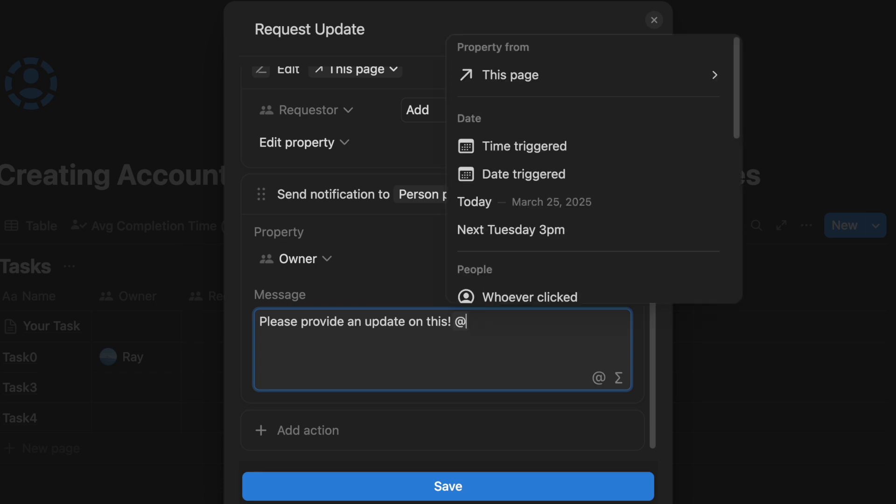
click(498, 159)
text(Requested by @)
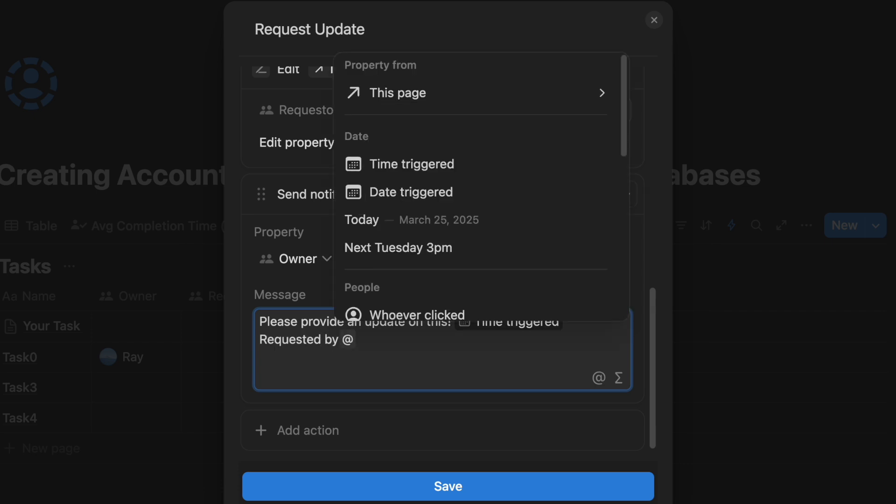
click(596, 92)
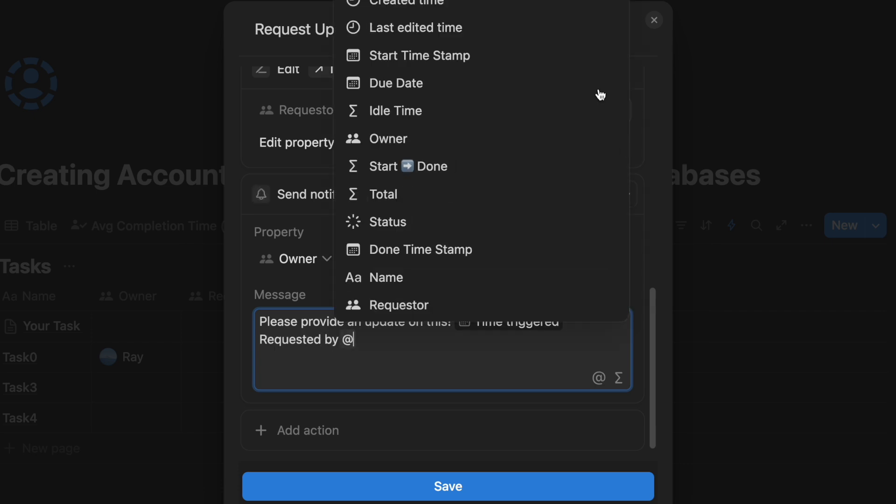
click(481, 305)
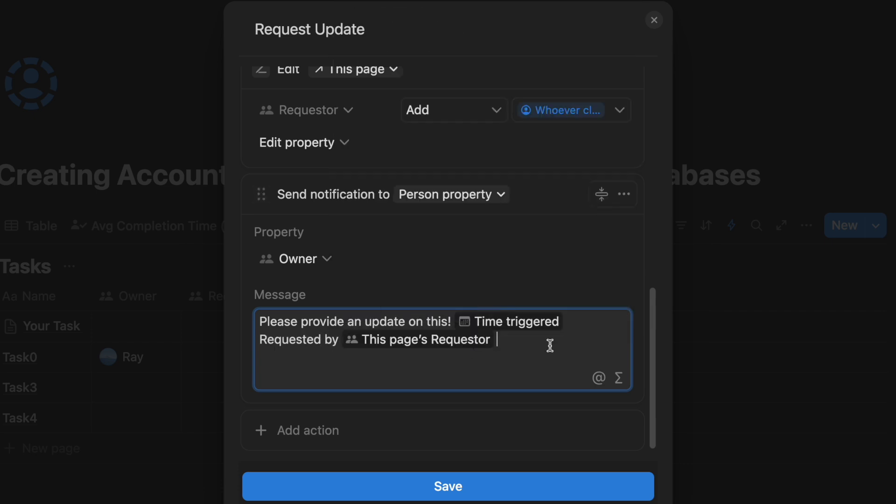
Save the Request Update button's automation
scroll(551, 344, up, 3)
scroll(462, 352, down, 2)
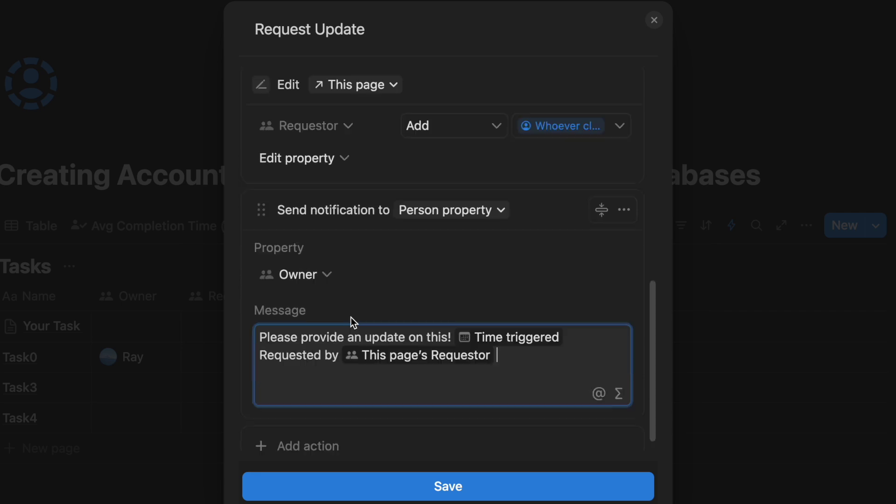
scroll(351, 322, up, 1)
scroll(417, 319, up, 1)
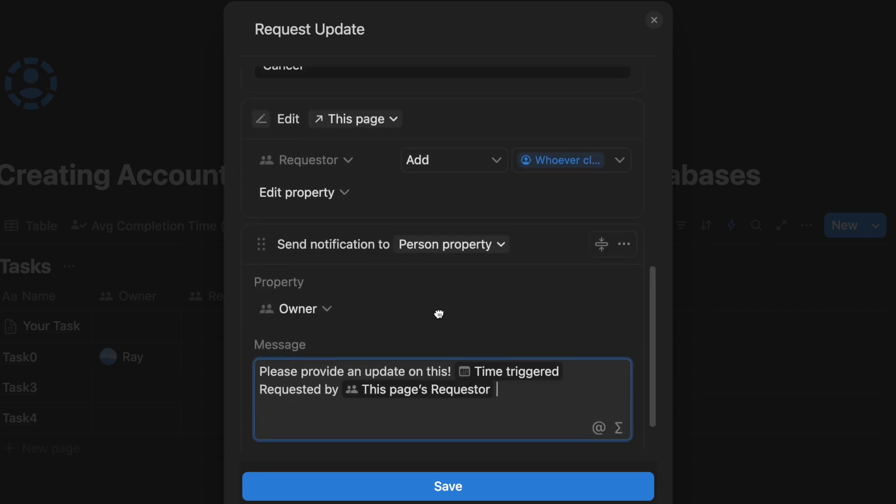
scroll(438, 314, down, 2)
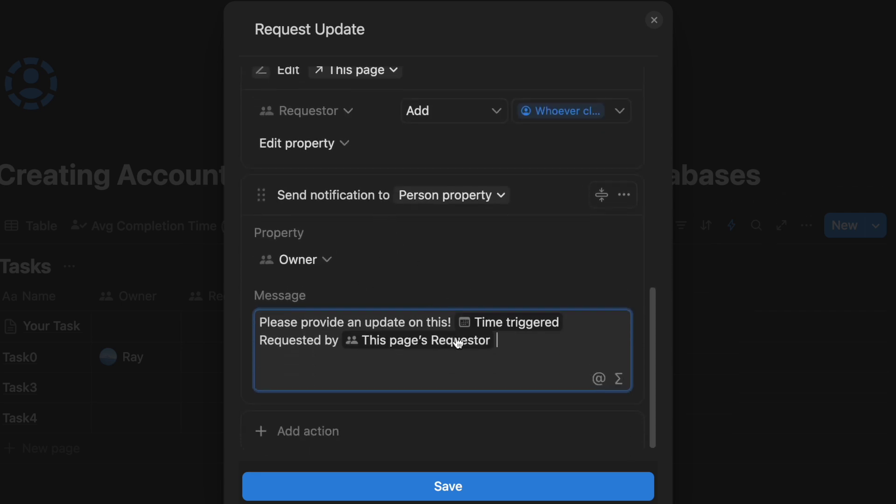
click(440, 486)
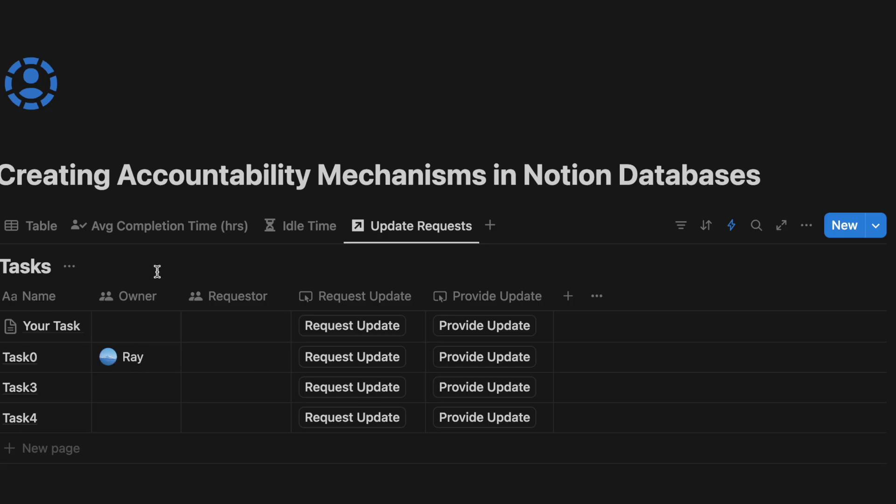
Run Request Update on Task0 with confirmation, and slightly narrow the Requestor column
click(350, 362)
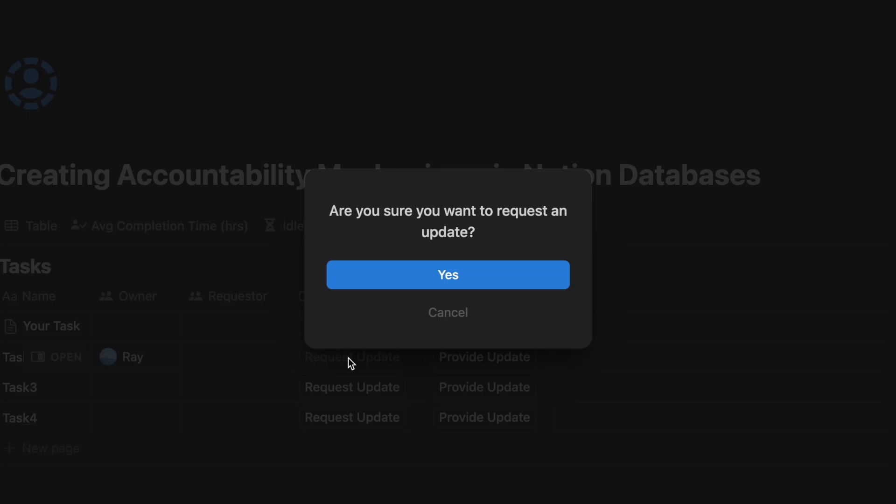
click(472, 279)
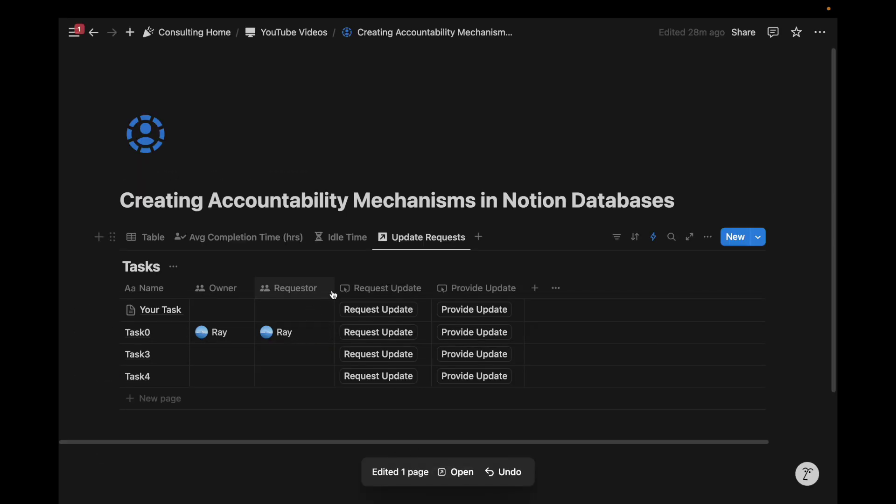
drag(333, 293, 324, 293)
Check the inbox for the Task0 update-request notification and mark it as read
mouse_move(78, 43)
click(101, 158)
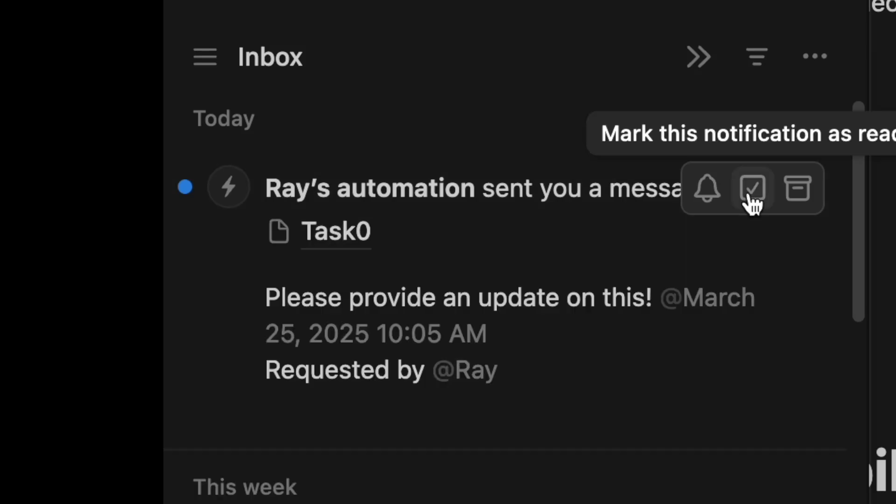
click(751, 191)
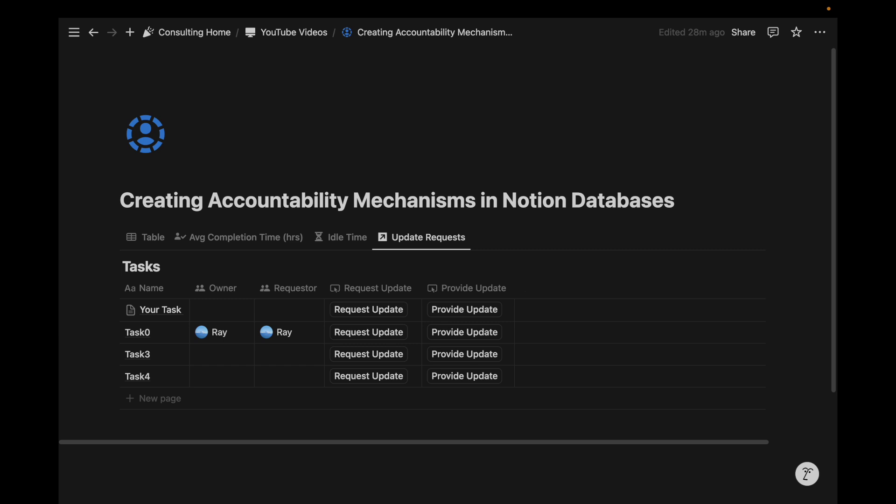
Insert a new inline database below the Tasks table and title it "Request Log"
scroll(498, 462, down, 2)
click(406, 426)
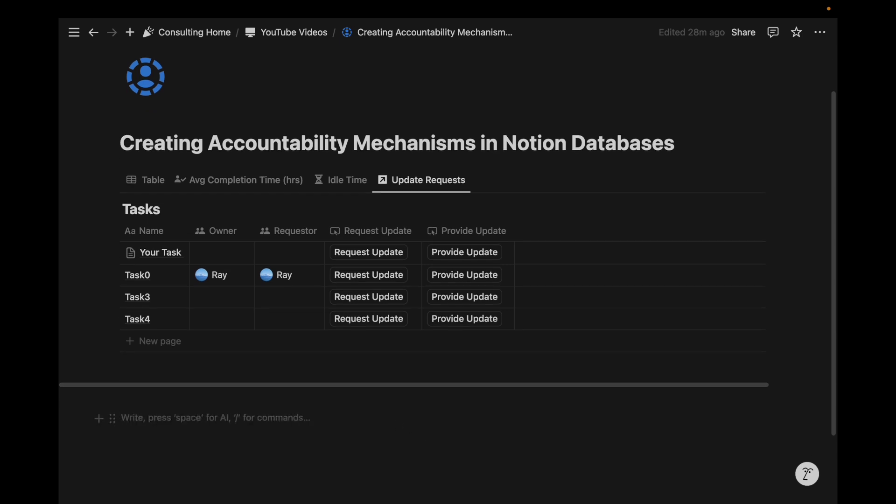
text(/datab)
key(Return)
click(166, 270)
text(Requeat)
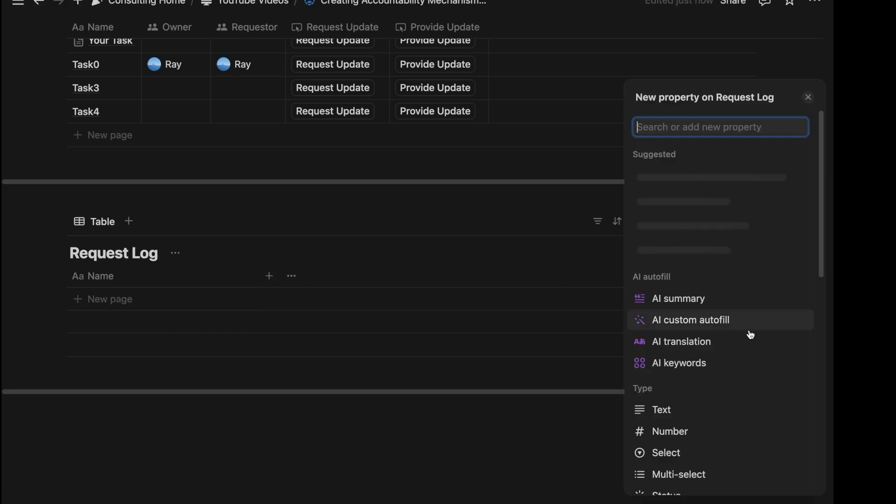
Add a two-way relation property to Request Log that links it to the Tasks database
text(rel)
click(748, 330)
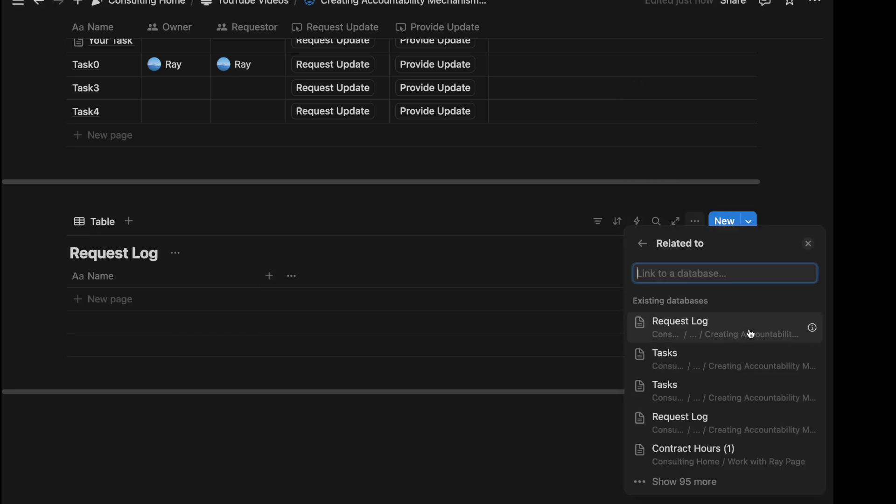
click(744, 360)
click(807, 347)
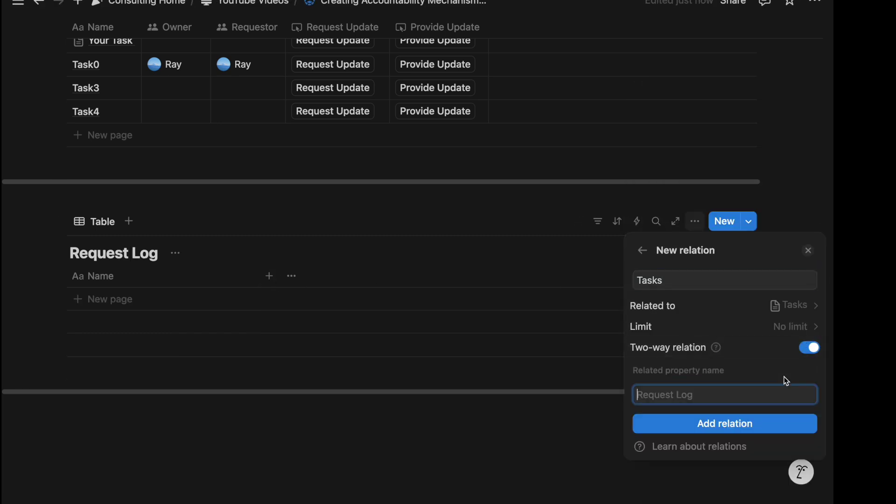
click(751, 425)
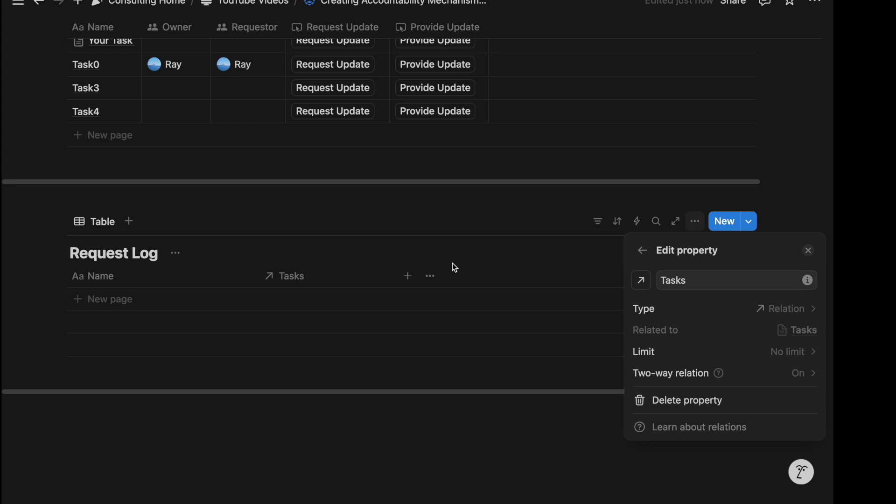
Add a Person property to the Request Log database, keeping its default name
click(407, 276)
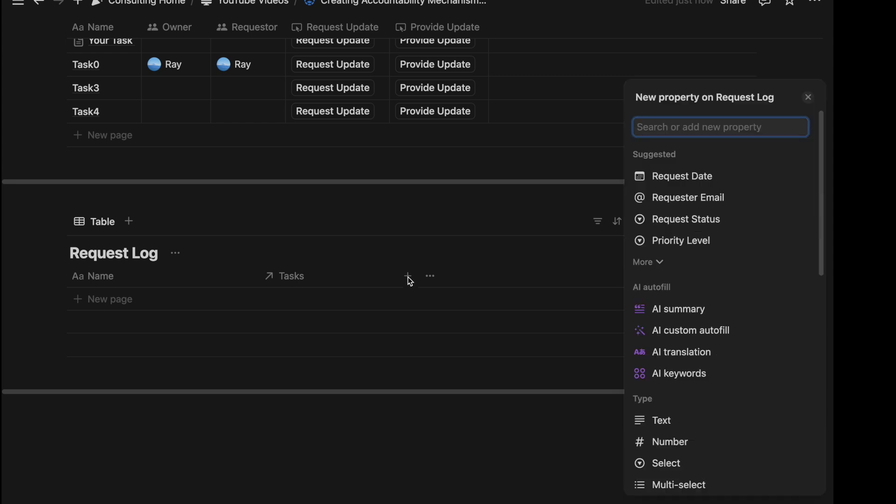
text(person)
key(Return)
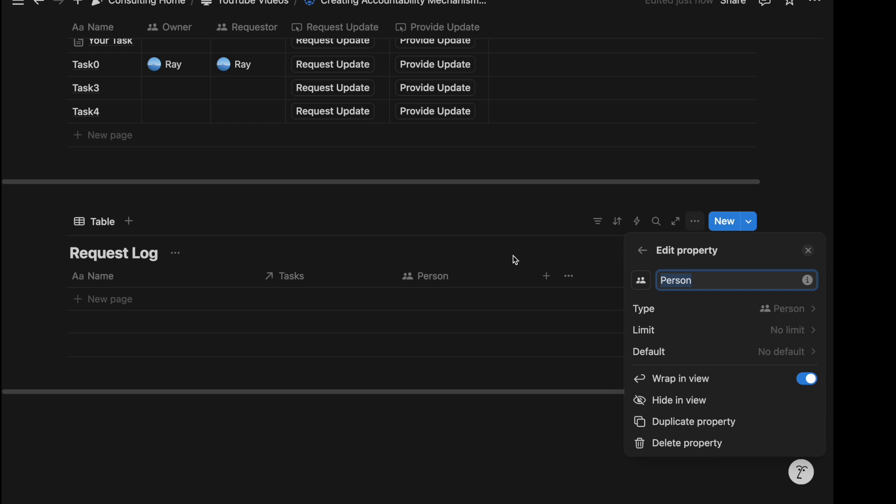
key(Escape)
Add a Date property to the Request Log database
click(540, 313)
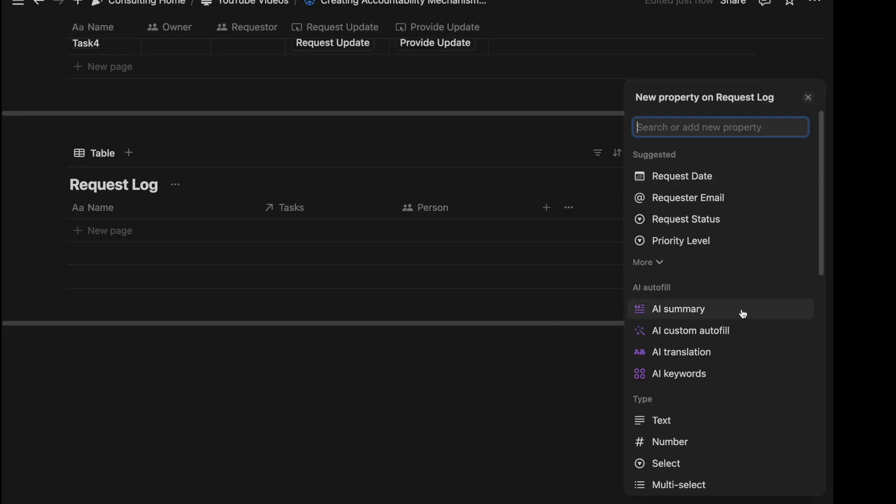
text(ti)
key(BackSpace)
key(BackSpace)
text(date)
click(672, 328)
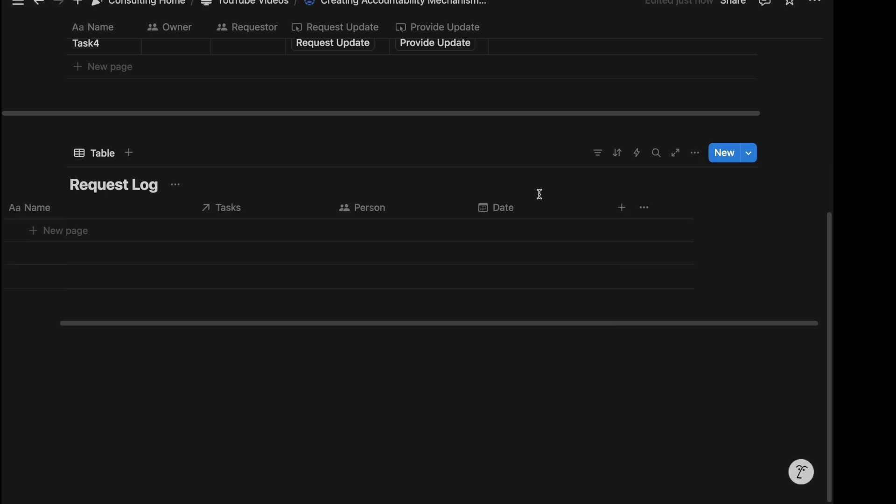
Move the Tasks relation column in Request Log to the end, after Date
scroll(527, 215, up, 1)
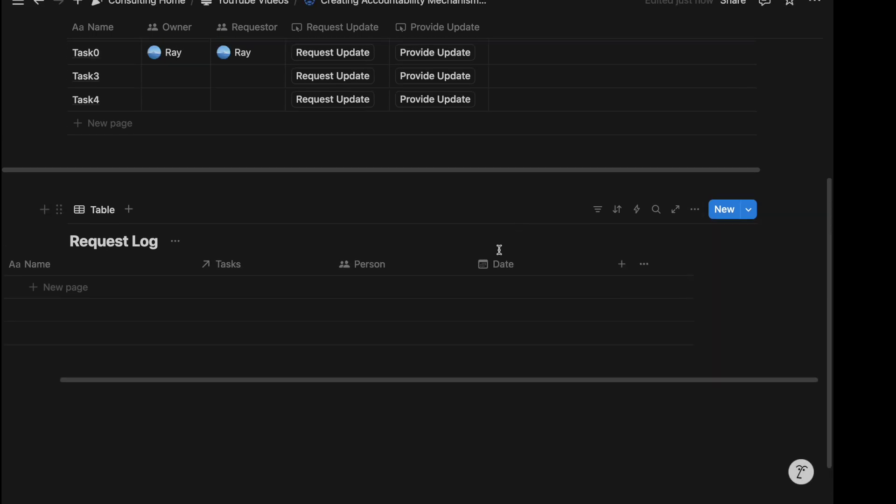
scroll(480, 216, up, 1)
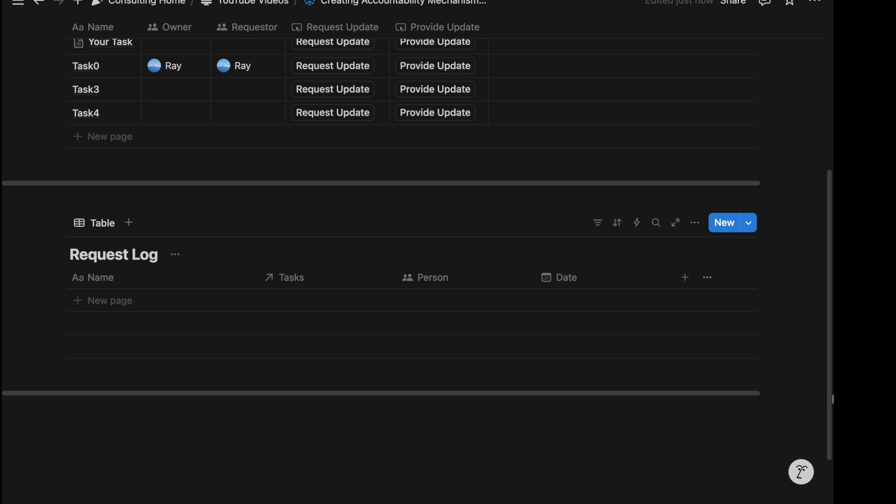
drag(317, 280, 593, 270)
scroll(264, 266, up, 5)
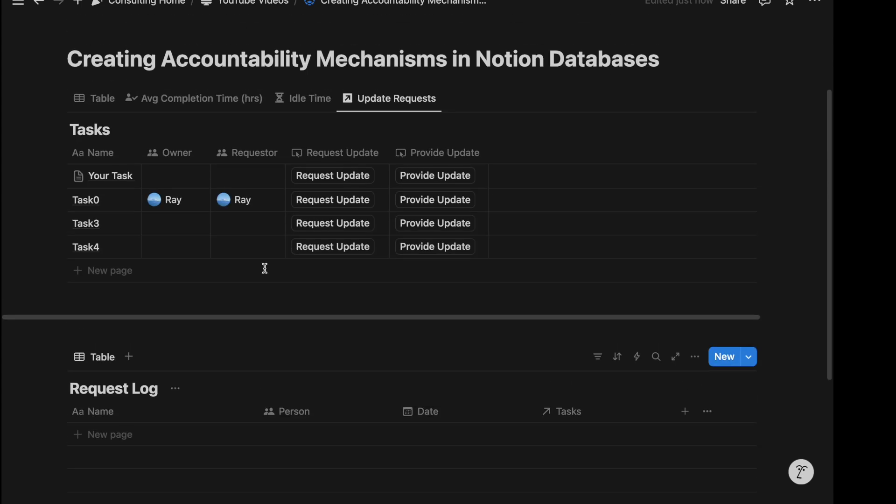
scroll(280, 243, down, 1)
scroll(289, 223, up, 2)
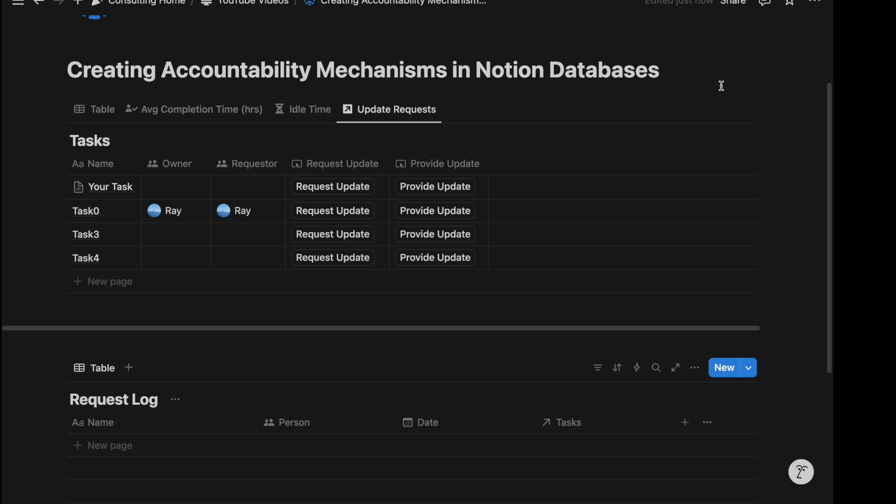
scroll(721, 86, up, 1)
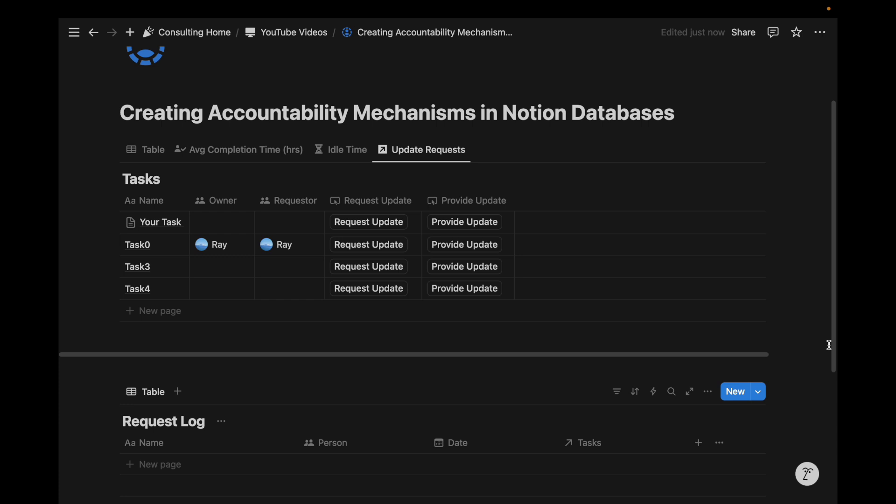
scroll(829, 345, up, 2)
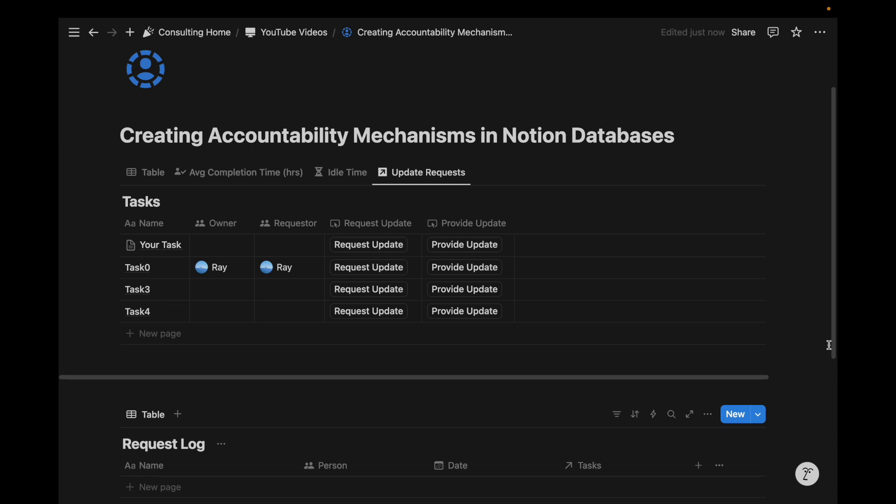
scroll(829, 345, down, 1)
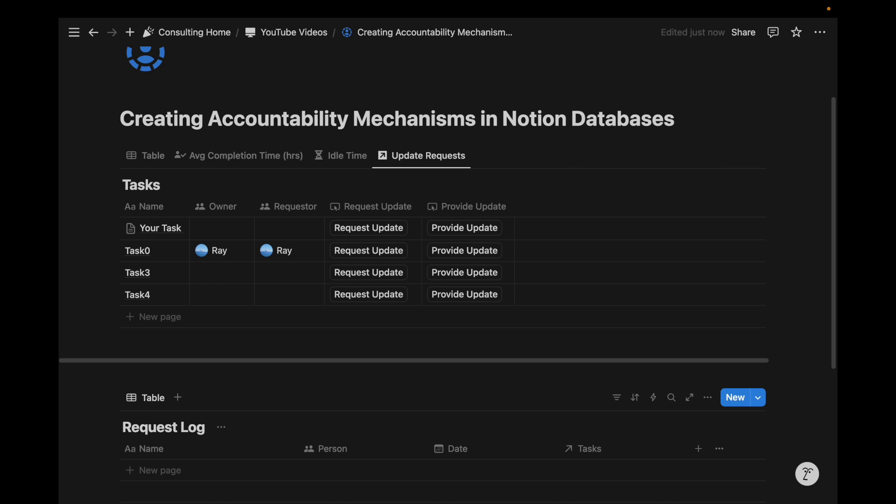
scroll(719, 274, down, 1)
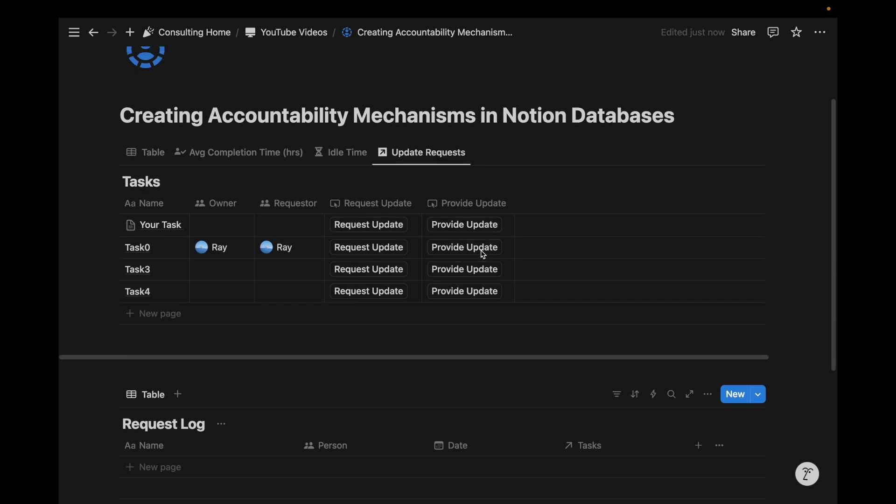
scroll(483, 254, down, 1)
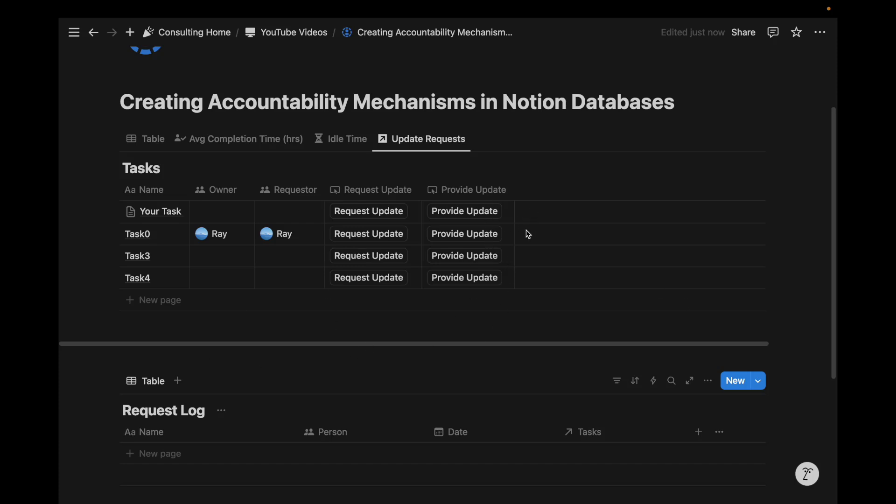
Show the hidden Request Log relation property in the Update Requests view of the Tasks database
click(525, 190)
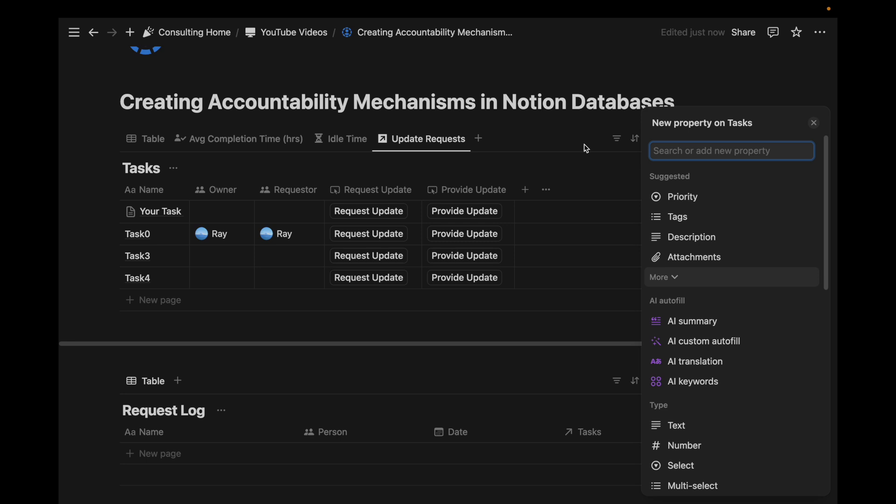
click(572, 136)
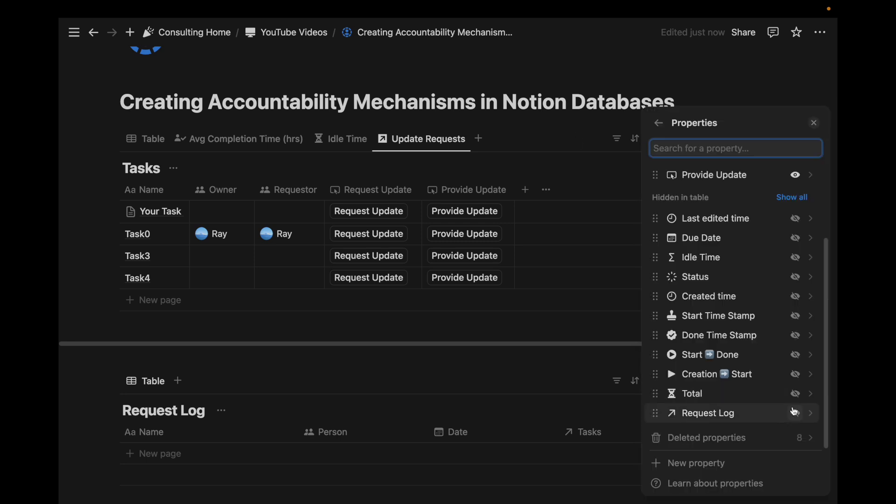
click(795, 413)
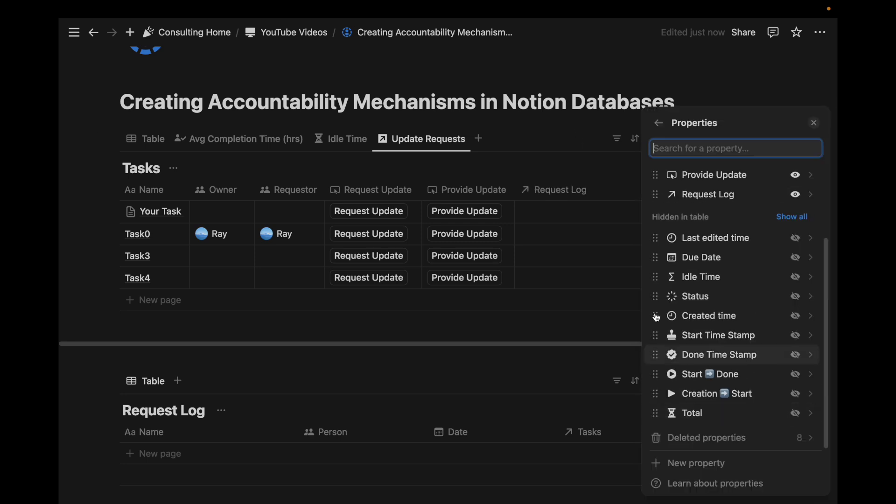
click(553, 174)
Edit the Provide Update button's automation and add a Show confirmation action asking "Are you sure you want to provide an update?"
click(467, 191)
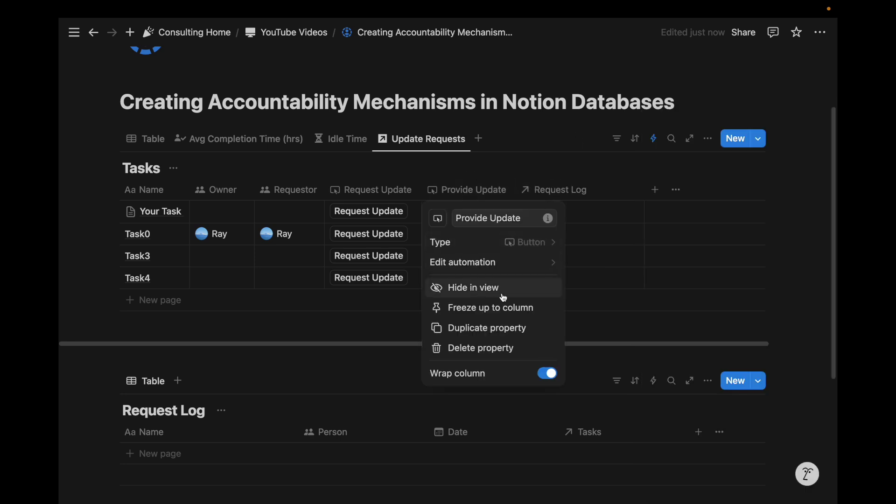
click(465, 262)
click(345, 265)
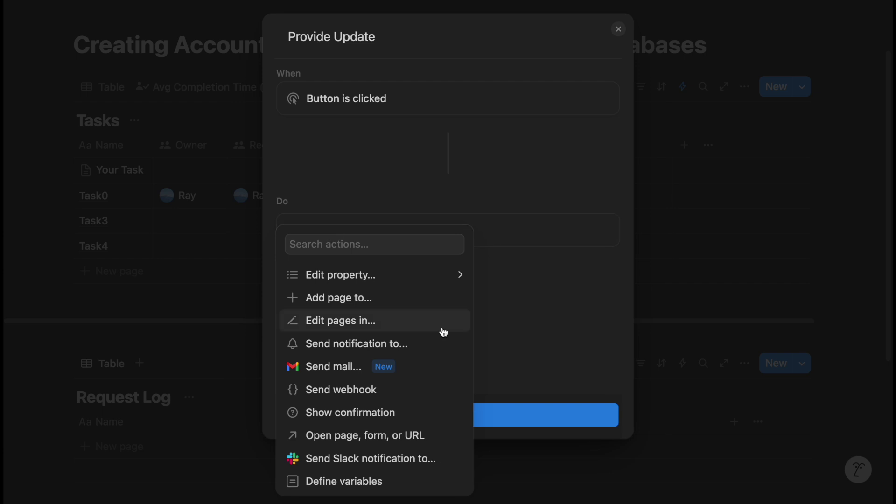
click(441, 413)
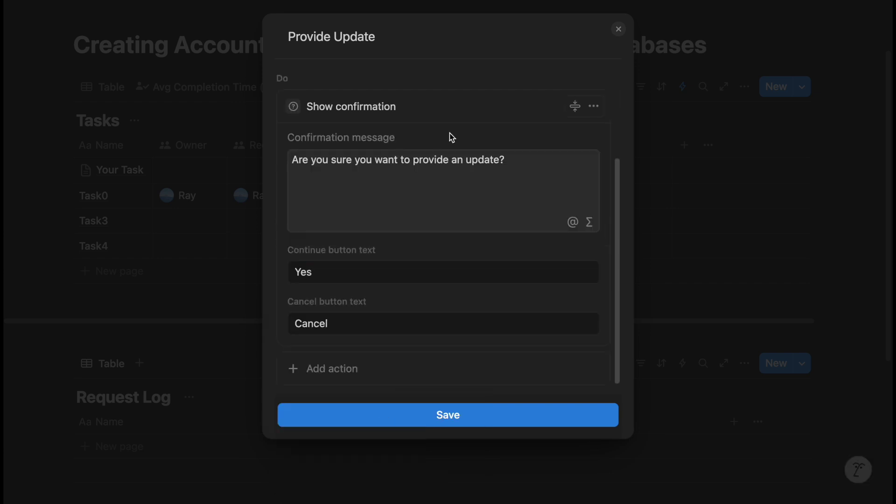
scroll(436, 170, up, 4)
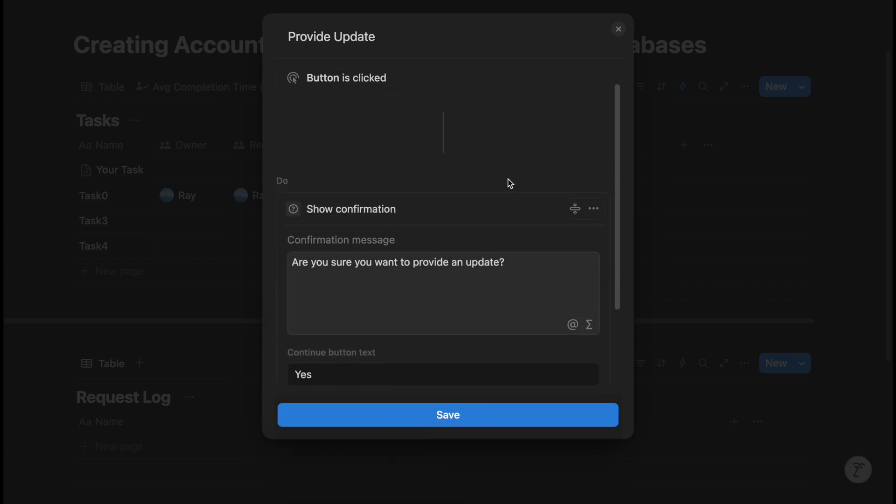
scroll(380, 204, down, 4)
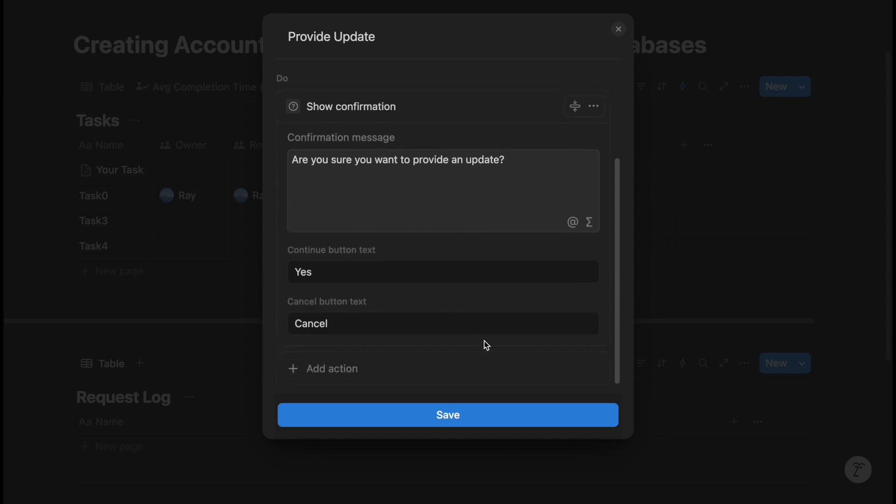
scroll(390, 167, up, 4)
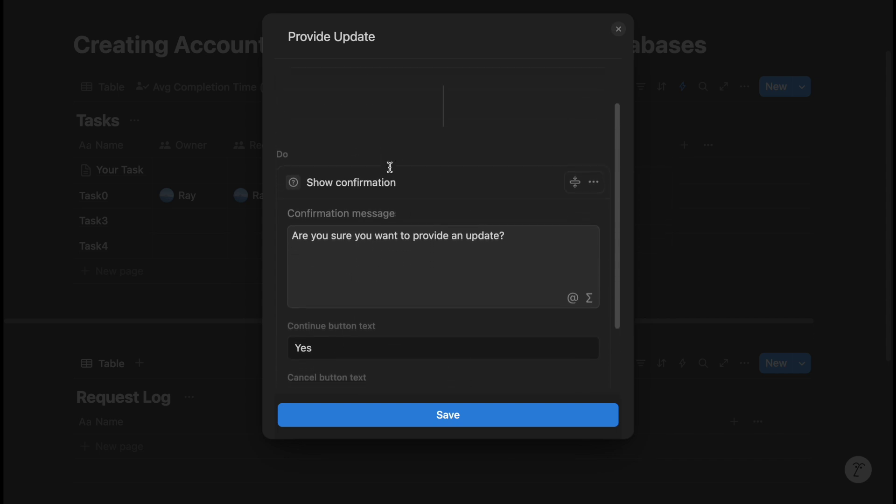
scroll(392, 169, down, 4)
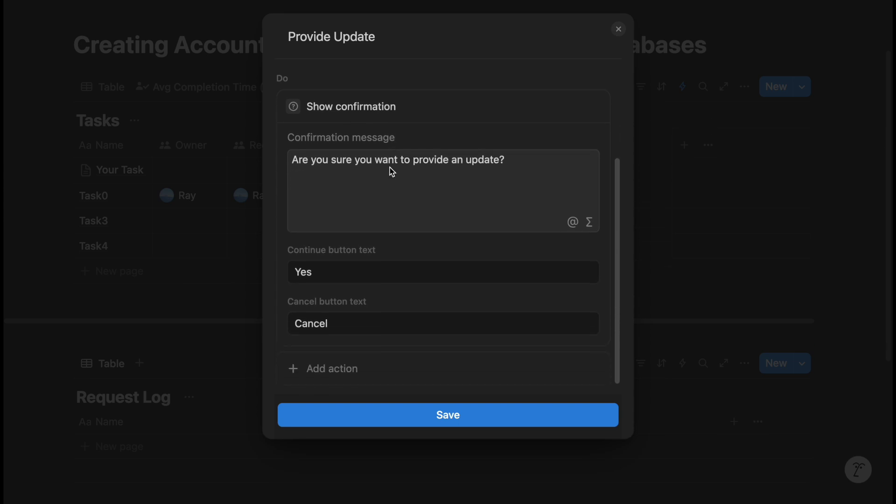
Add an action that adds a page to Request Log, and remove its Name property entry
click(407, 360)
click(409, 167)
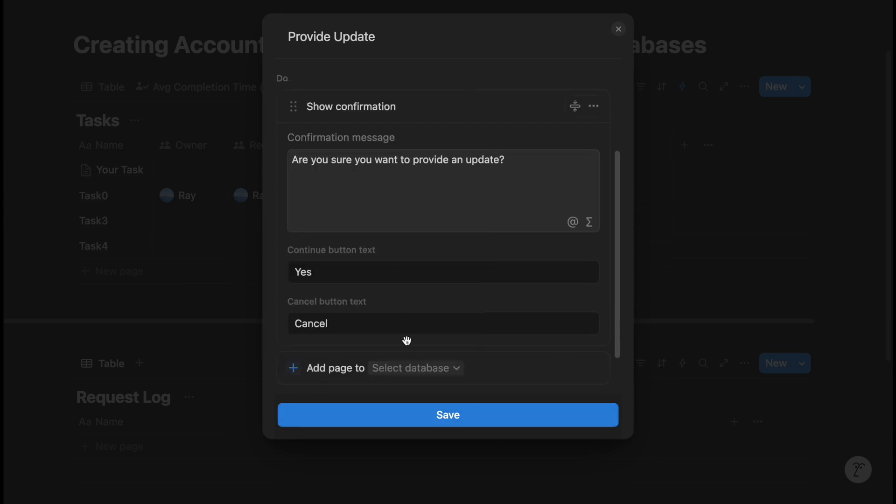
click(344, 300)
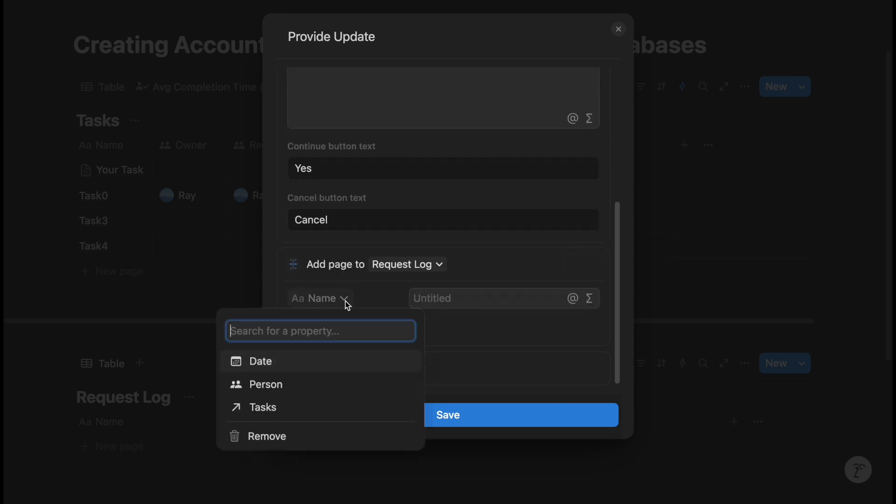
click(324, 445)
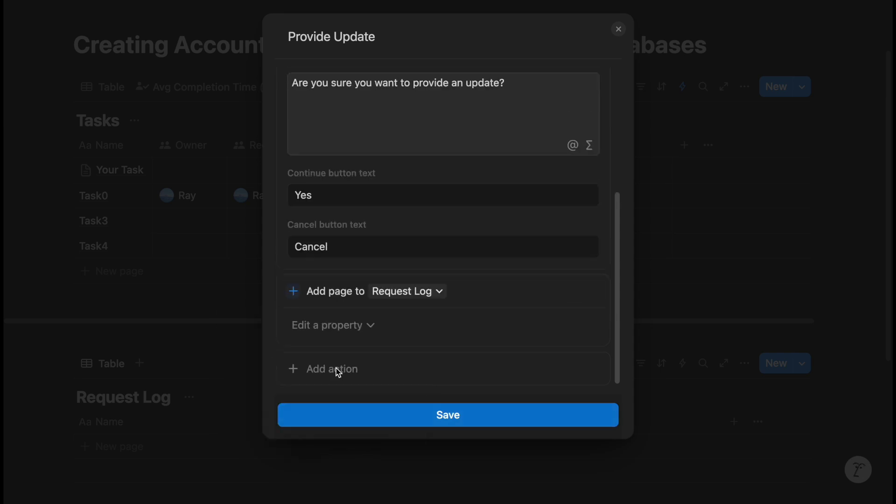
In the Request Log page action, set Date to Time triggered and Tasks to This page
click(348, 325)
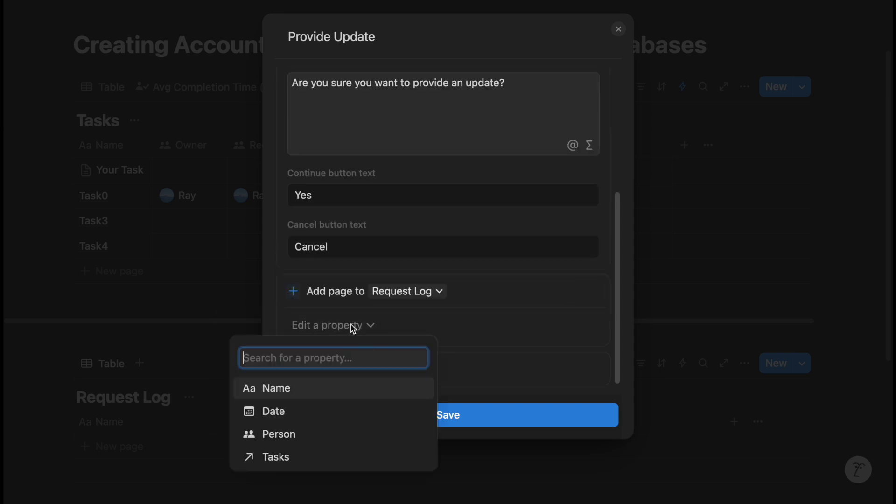
click(344, 413)
click(434, 325)
click(441, 373)
click(354, 351)
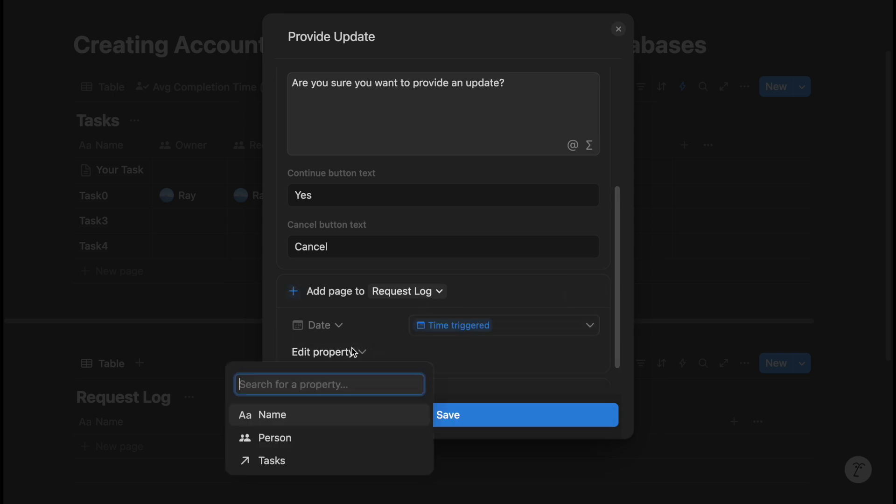
click(315, 459)
click(474, 348)
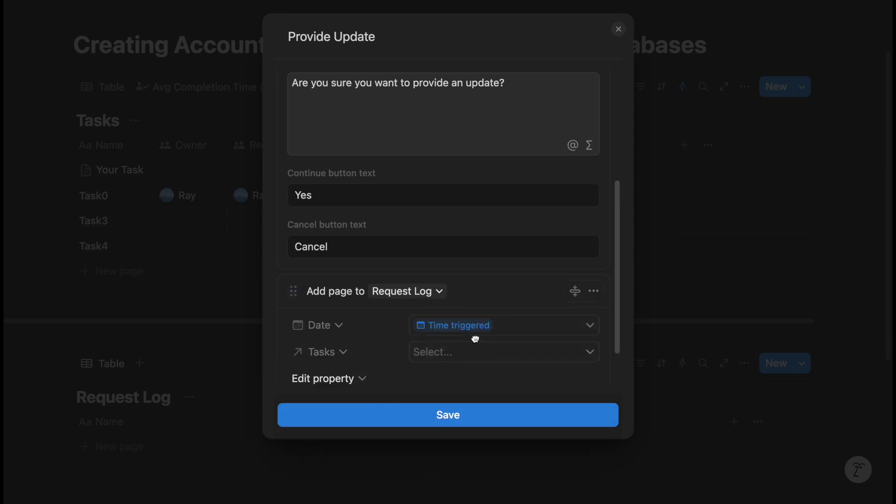
click(486, 215)
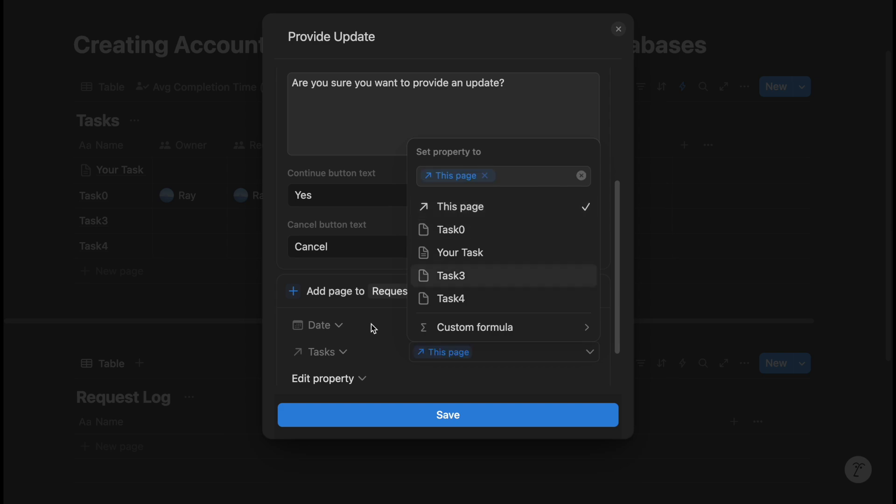
Add the Person property to the Request Log page action and set it to Whoever clicked
click(327, 378)
click(306, 412)
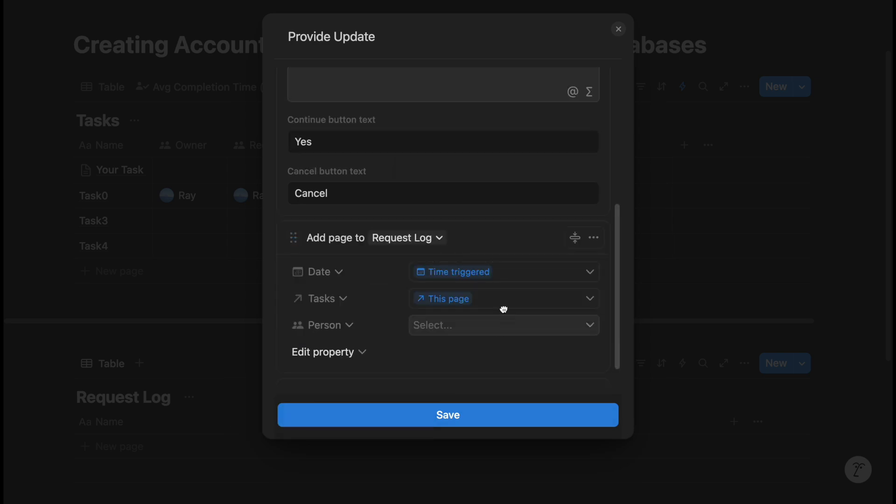
click(480, 332)
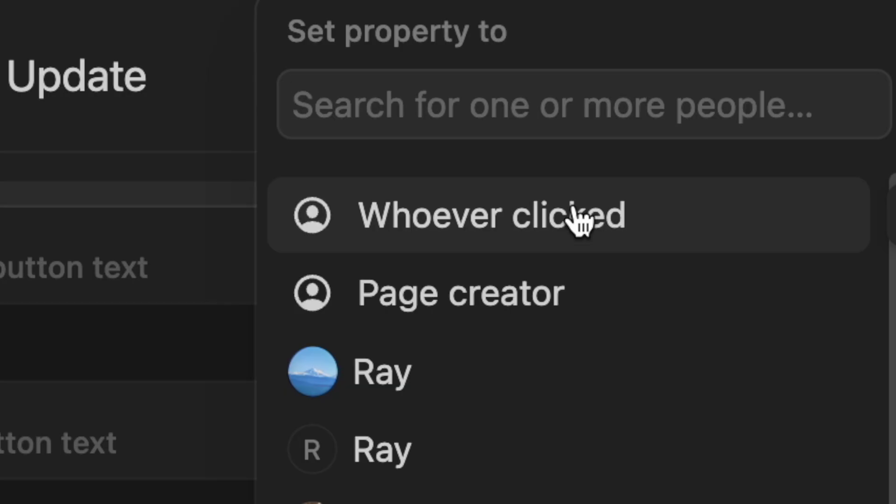
click(580, 220)
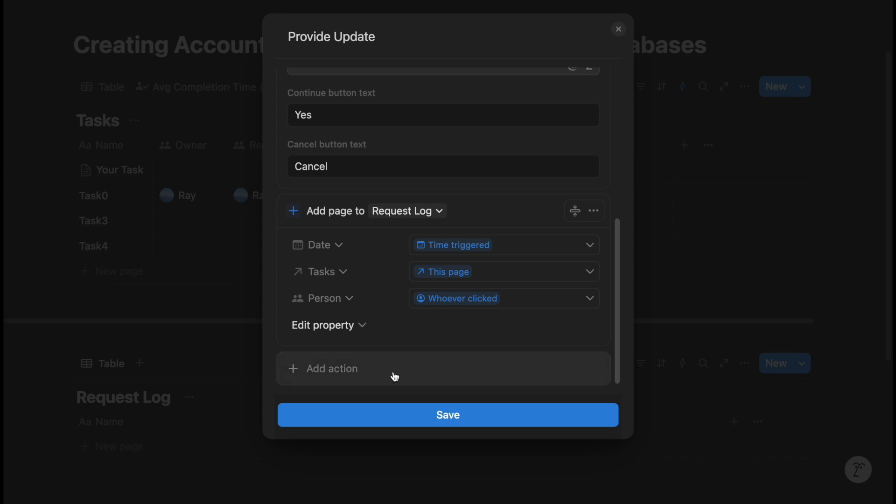
Add a Define variables action, place it before the Request Log page action, and name its variable Requestor
click(354, 370)
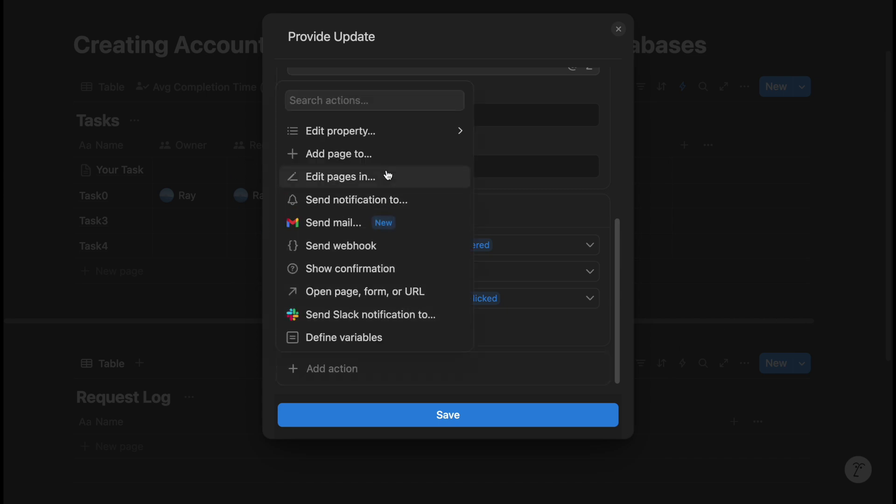
click(393, 341)
scroll(376, 344, down, 1)
drag(377, 341, 370, 236)
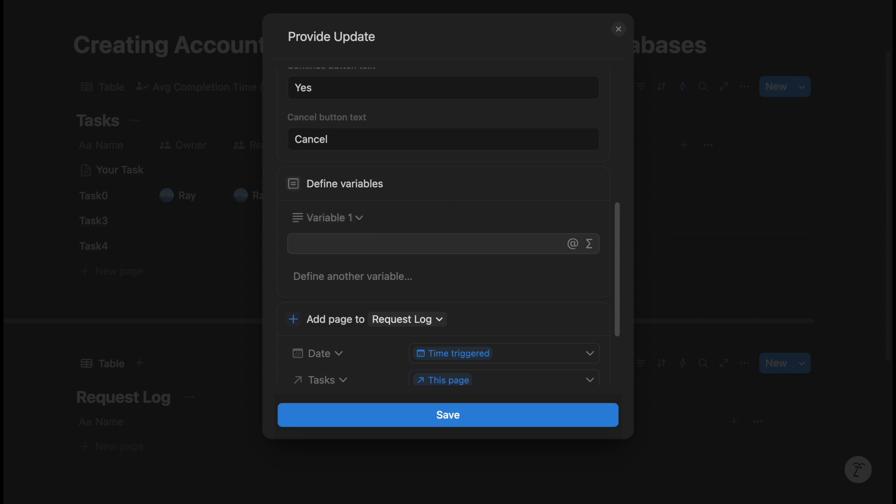
click(354, 218)
click(354, 245)
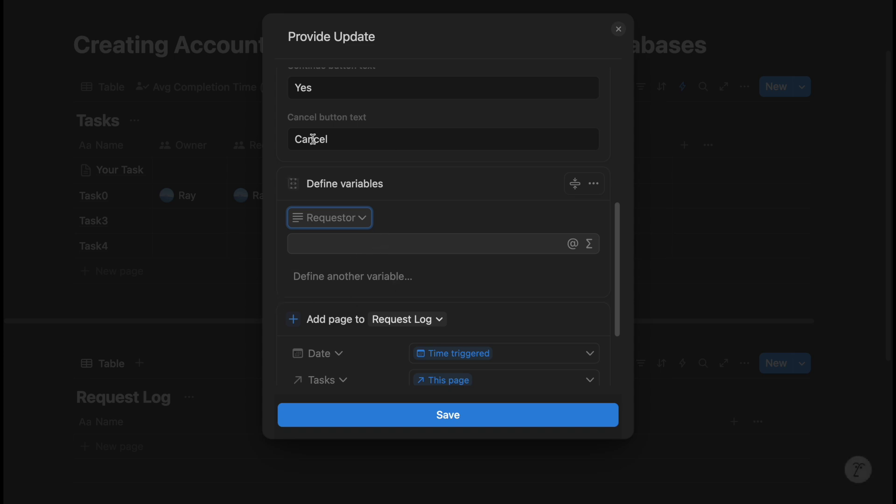
Define the Requestor variable with a formula that returns the Requestor property of This page
scroll(462, 303, down, 4)
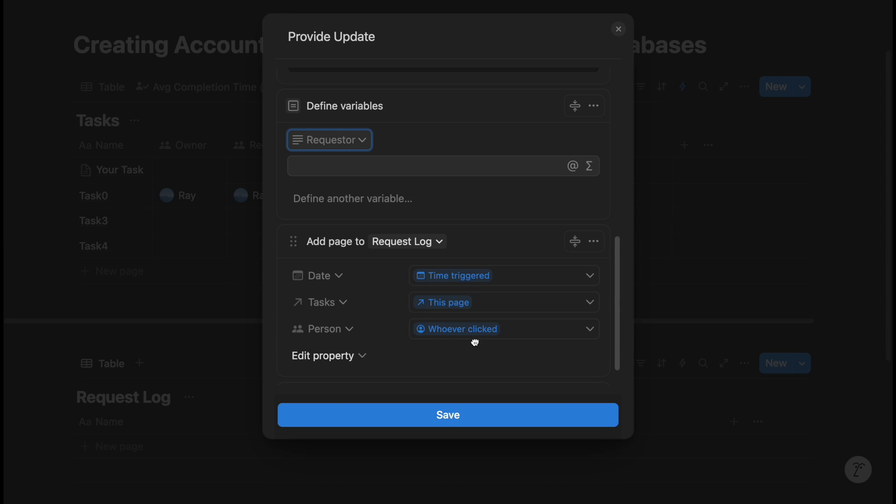
click(595, 172)
click(591, 170)
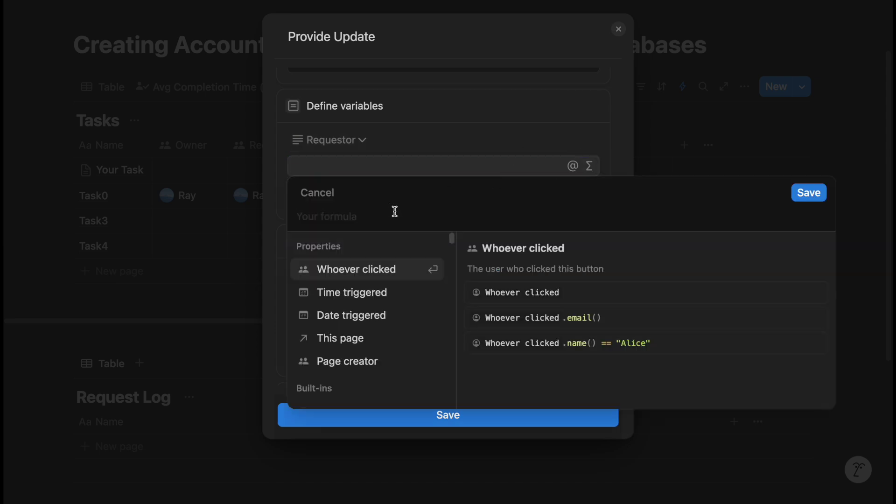
click(328, 340)
text(.)
scroll(365, 366, down, 3)
click(366, 364)
click(808, 193)
Replace Whoever clicked with the Requestor variable as the Person value of the new Request Log page
scroll(410, 224, down, 1)
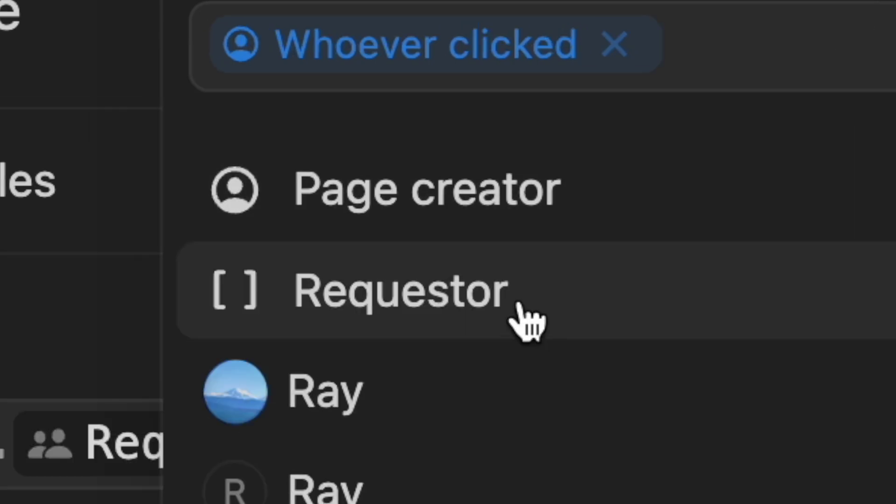
click(518, 308)
click(744, 28)
click(616, 42)
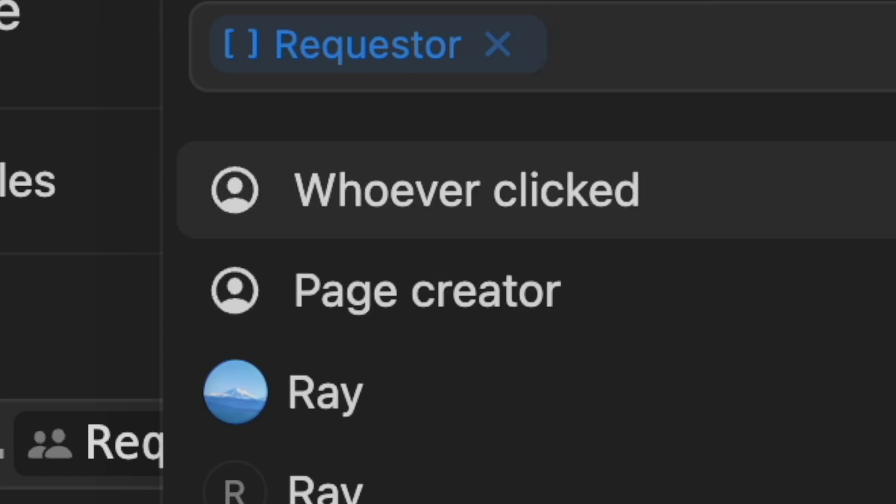
click(663, 254)
Add an action that opens the page added to Request Log in Center peek
scroll(457, 342, up, 2)
scroll(457, 342, up, 1)
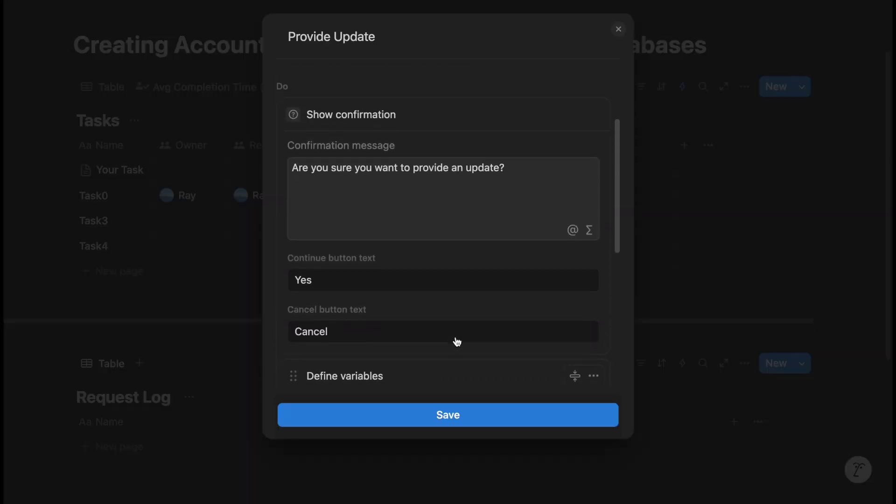
scroll(456, 340, down, 6)
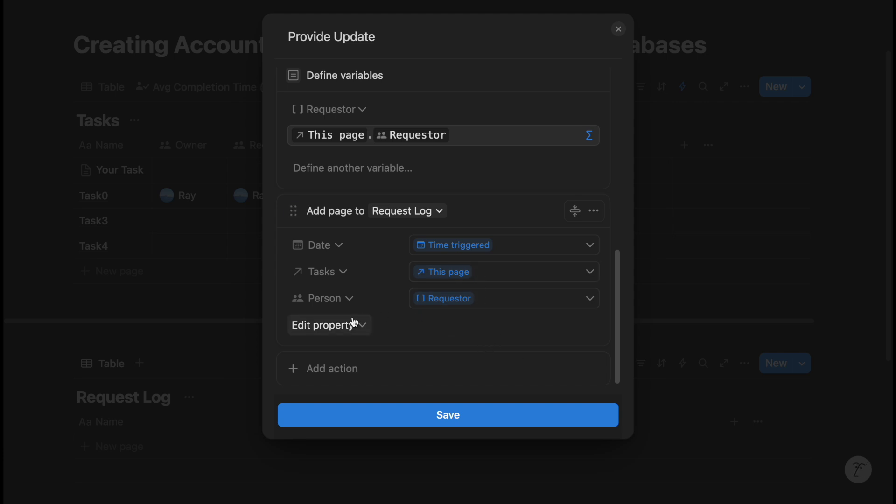
click(328, 371)
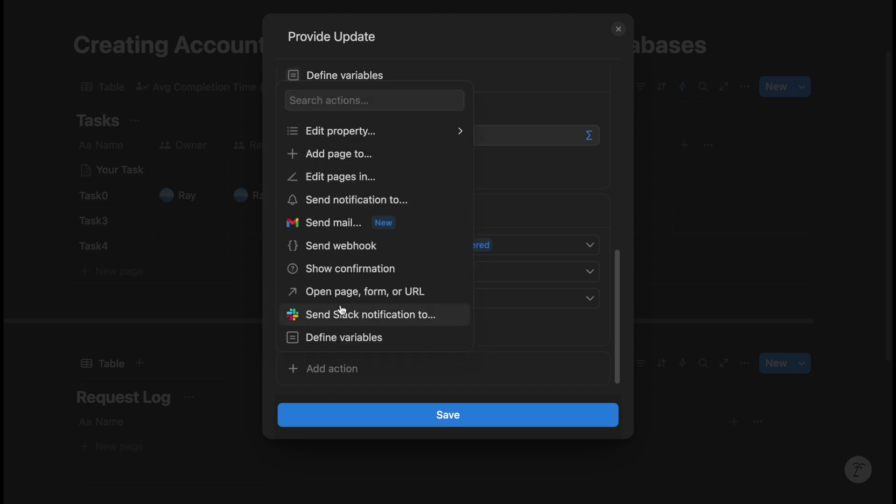
click(399, 293)
click(387, 330)
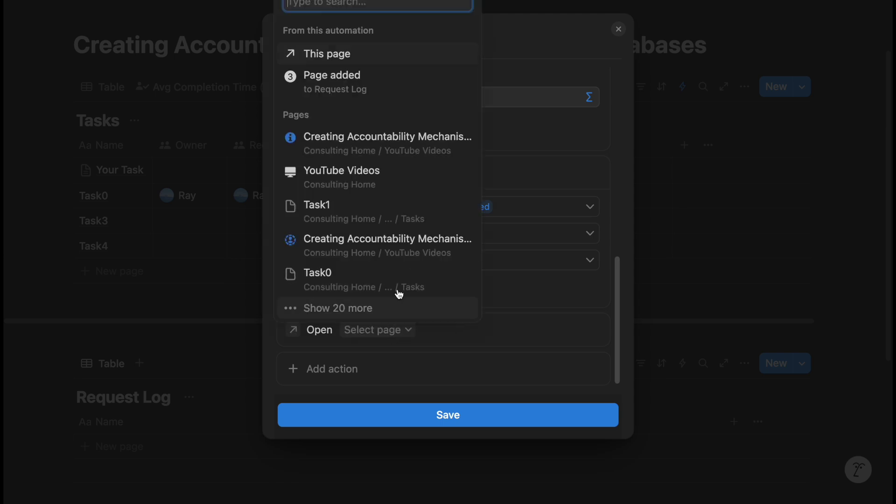
click(393, 83)
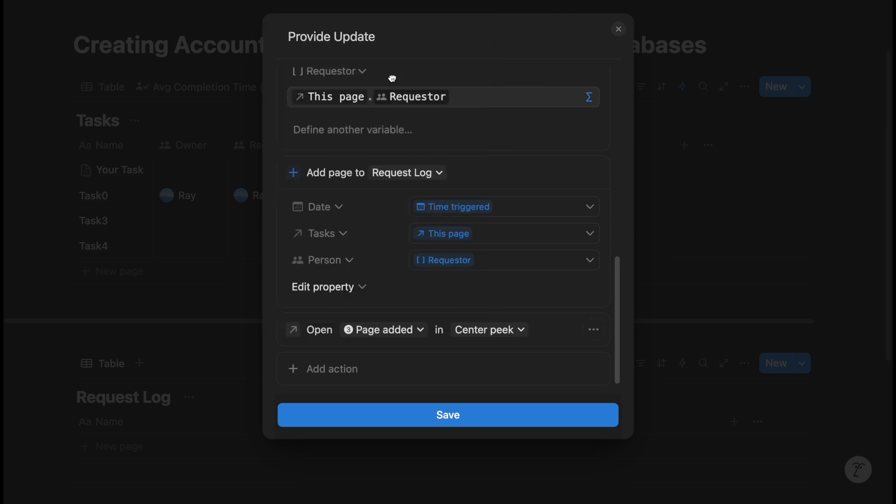
Add a Send notification action addressed to the Requestor person property
click(366, 371)
click(390, 204)
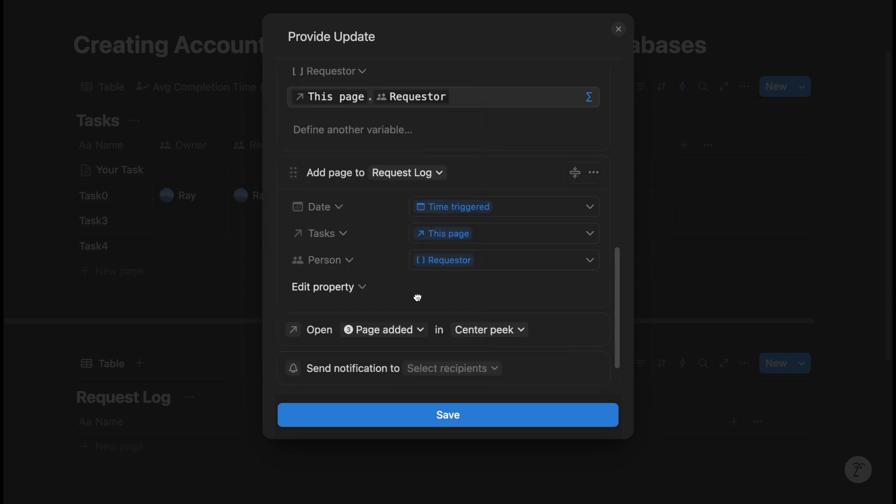
click(433, 329)
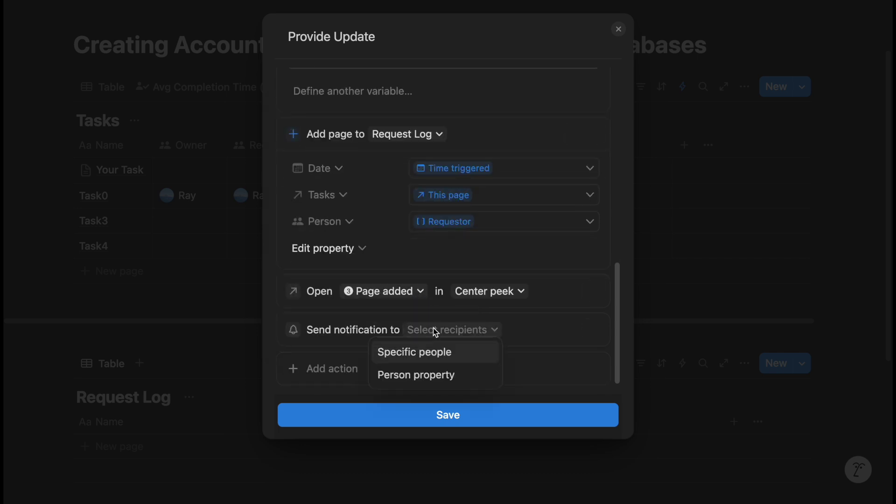
click(433, 375)
scroll(472, 293, down, 4)
click(366, 226)
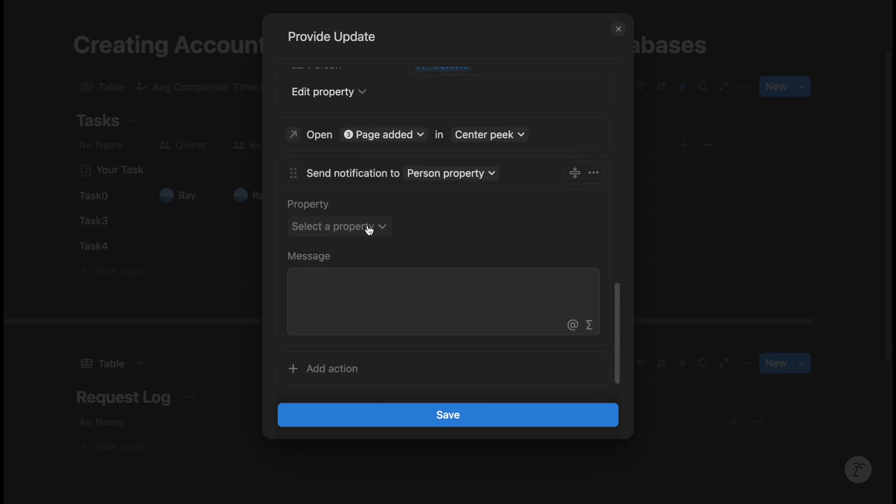
click(357, 312)
Write the notification message "Please see request response here"
click(372, 298)
text(P,)
text(leas)
key(alt+BackSpace)
text(Please see)
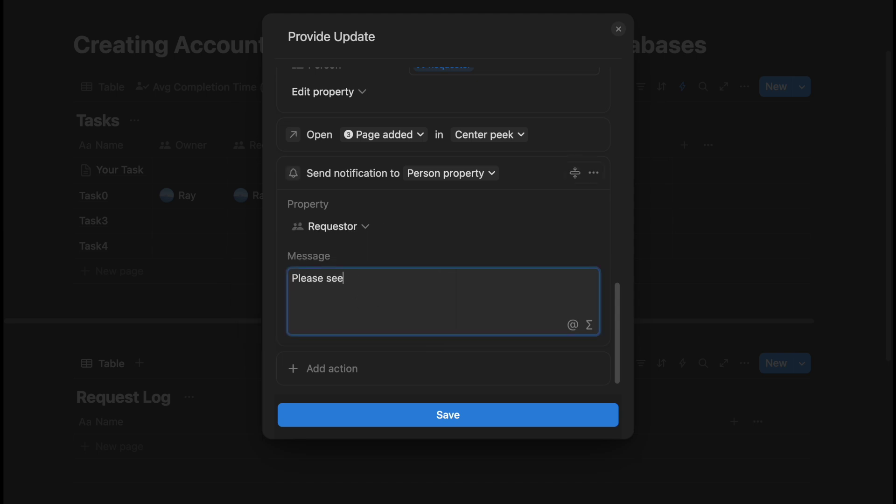
text( request response here)
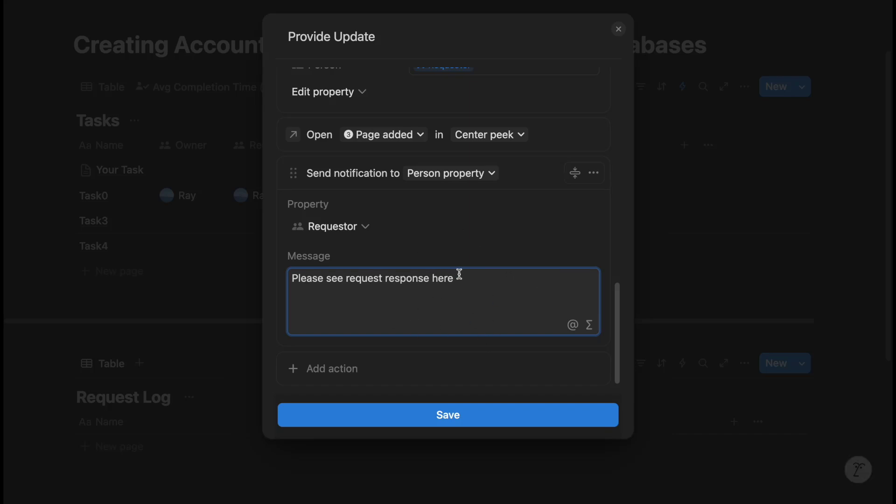
Insert a link to the Page added at the end of the notification message
click(588, 328)
click(587, 330)
scroll(486, 200, up, 10)
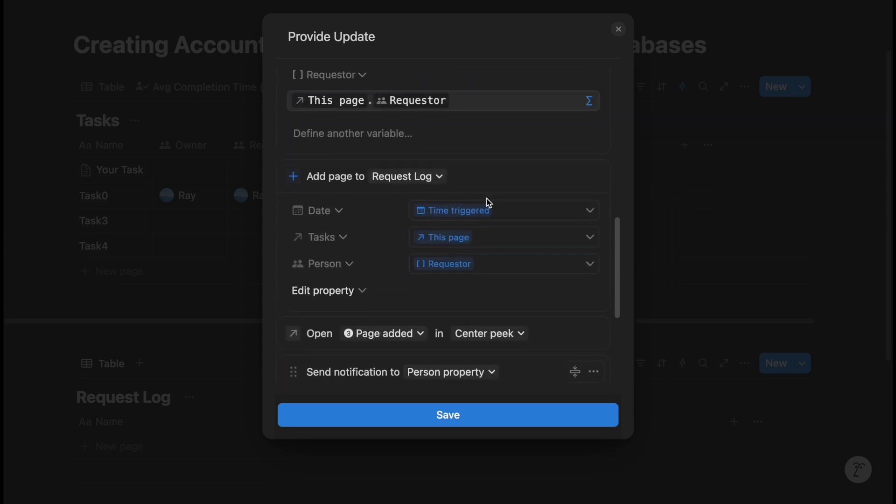
scroll(487, 200, down, 10)
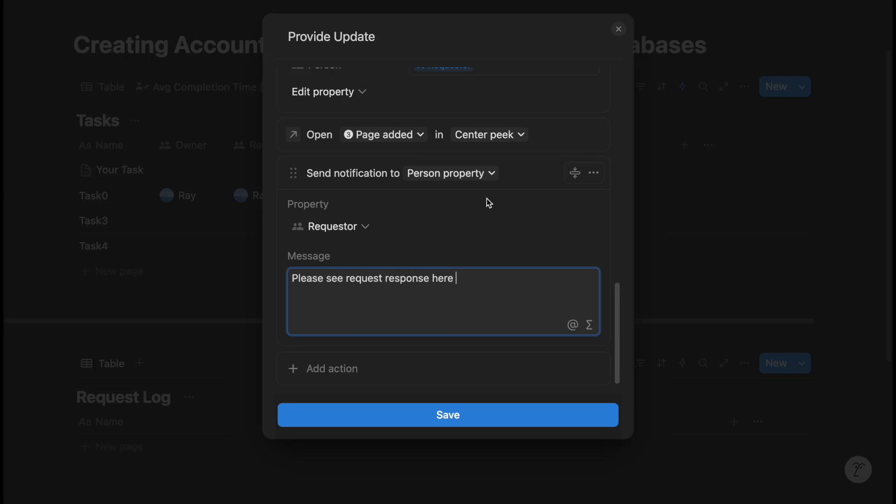
text(@)
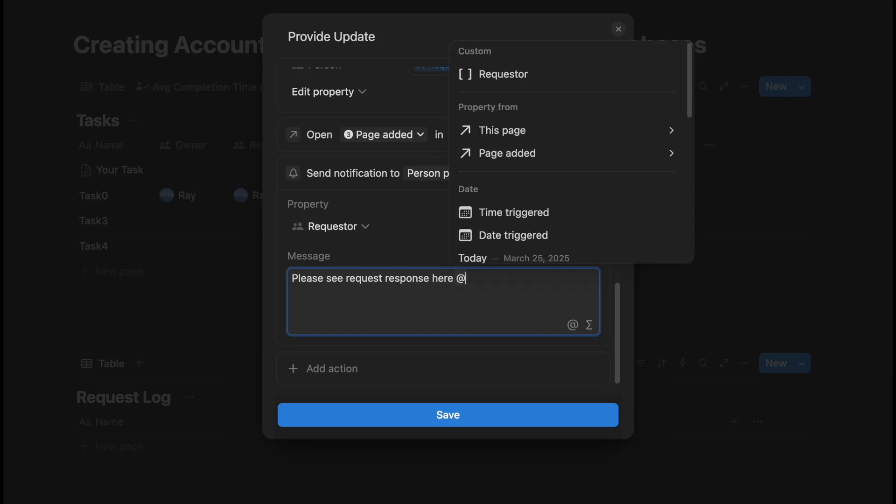
text(page)
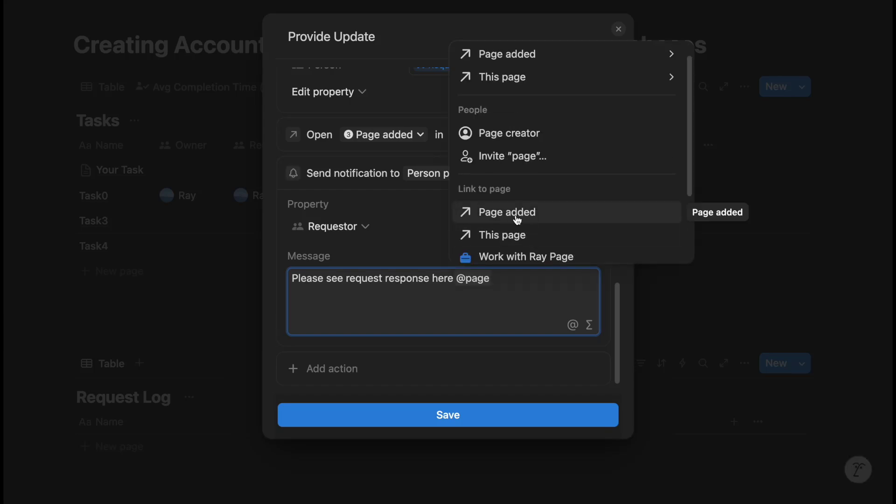
scroll(523, 221, down, 3)
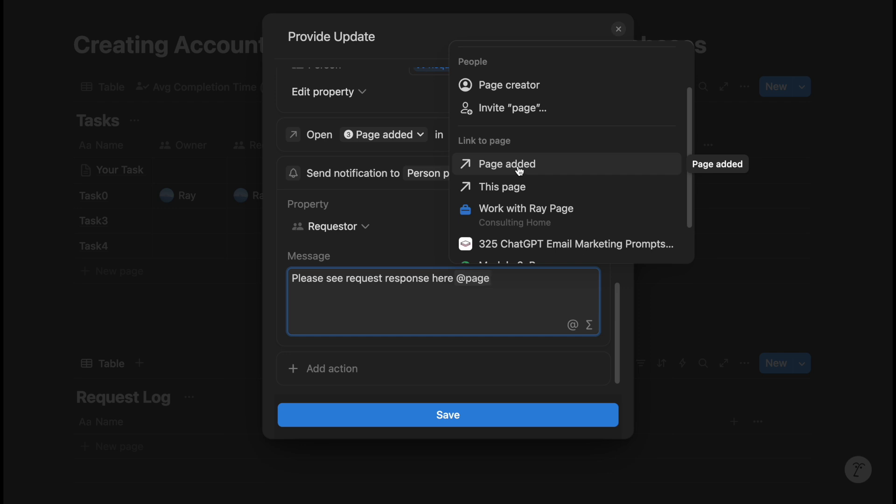
click(520, 172)
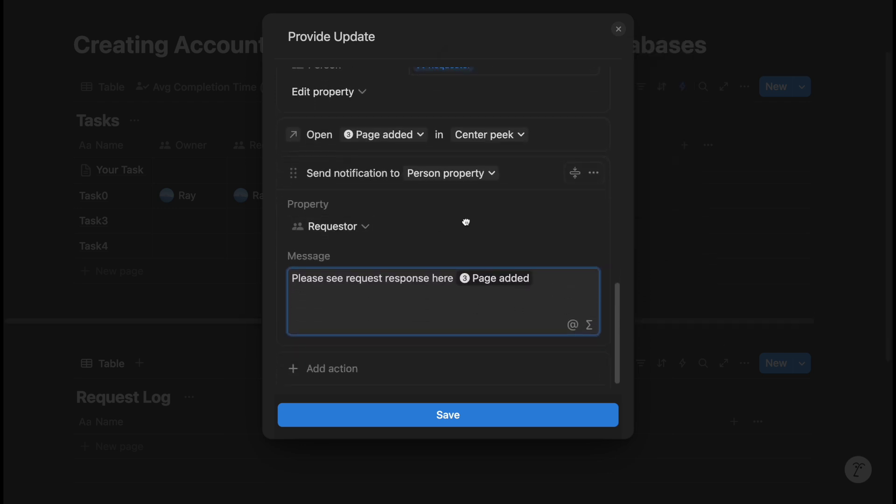
Review the Provide Update automation's actions and save it
scroll(466, 222, up, 10)
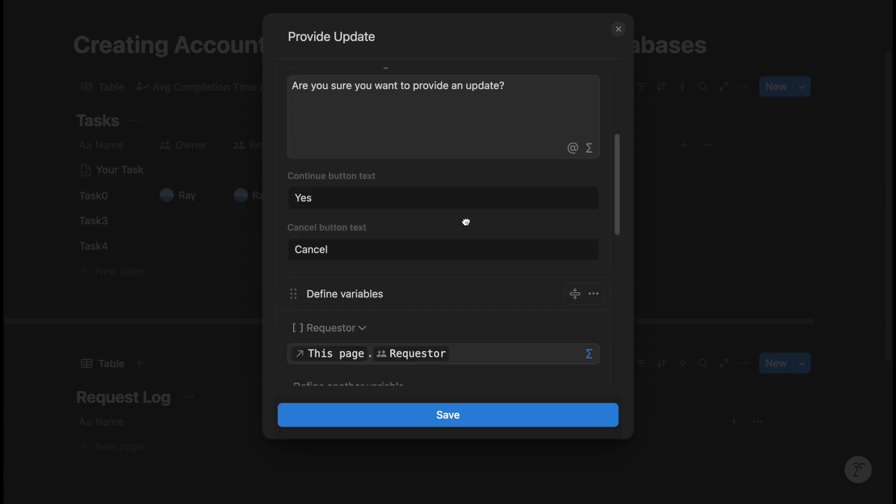
scroll(466, 223, down, 10)
click(486, 424)
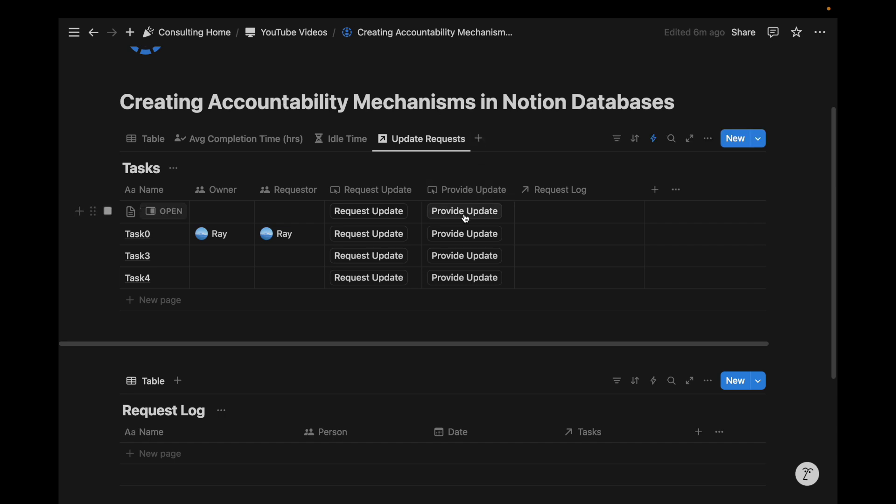
Run Provide Update on Task0, confirm it, and title the new log page "On track - let's chat during our meeting"
click(458, 233)
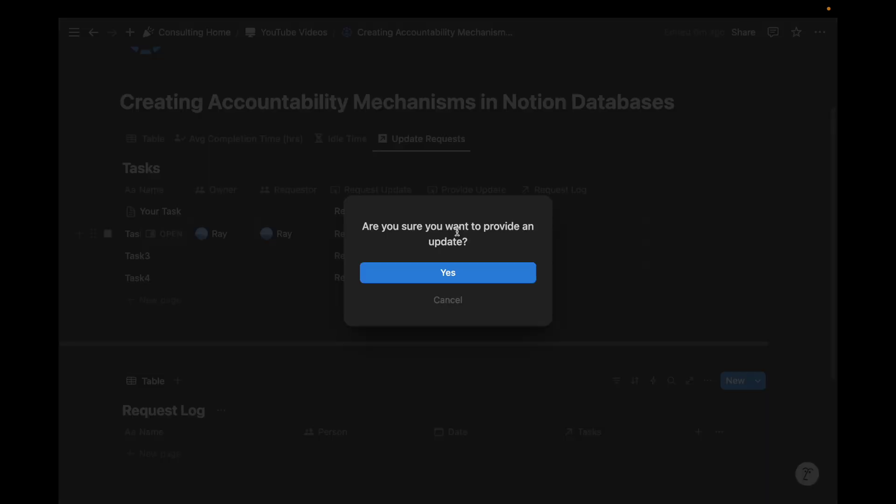
click(426, 278)
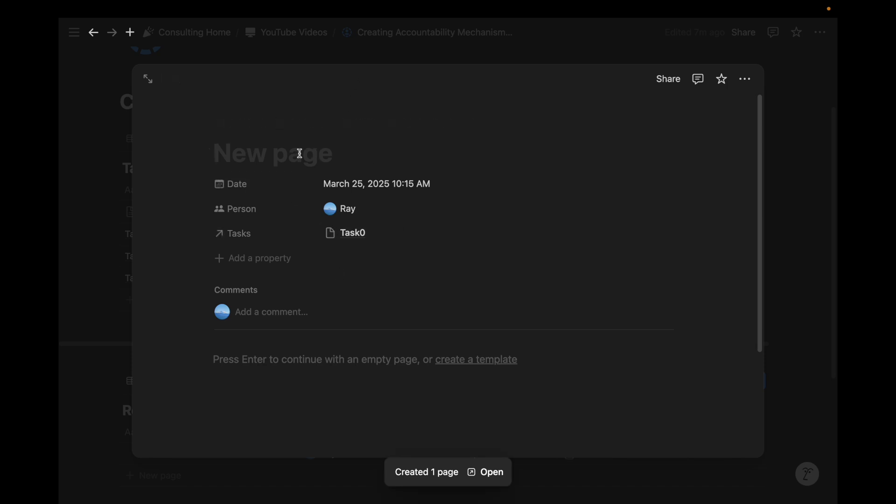
text(On track - let's chat during our meeting)
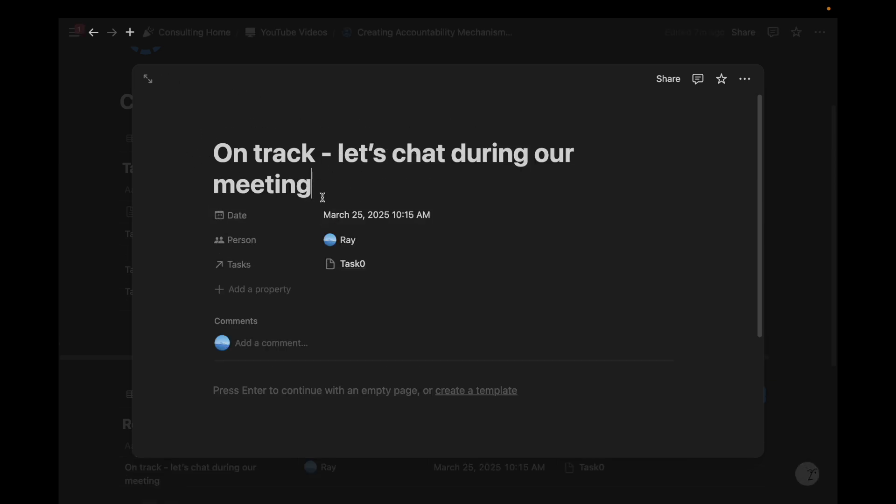
Close the new log page and check its entry in both the Tasks and Request Log tables
drag(316, 190, 213, 157)
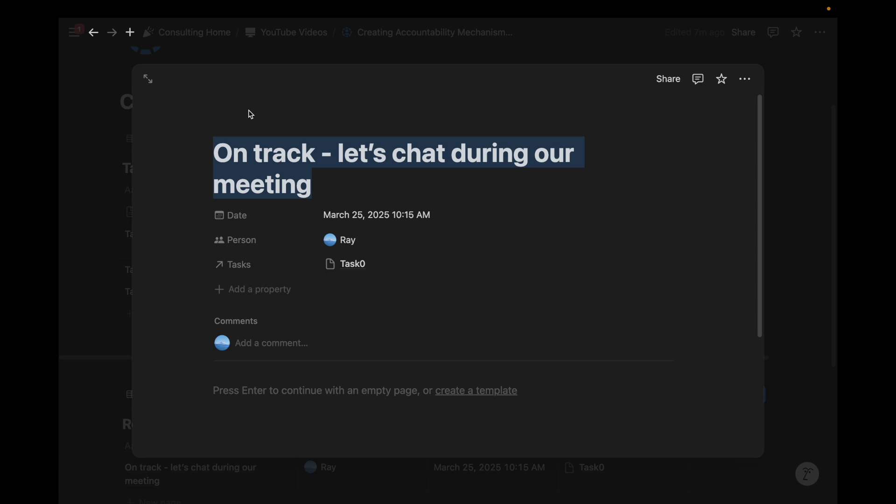
click(365, 104)
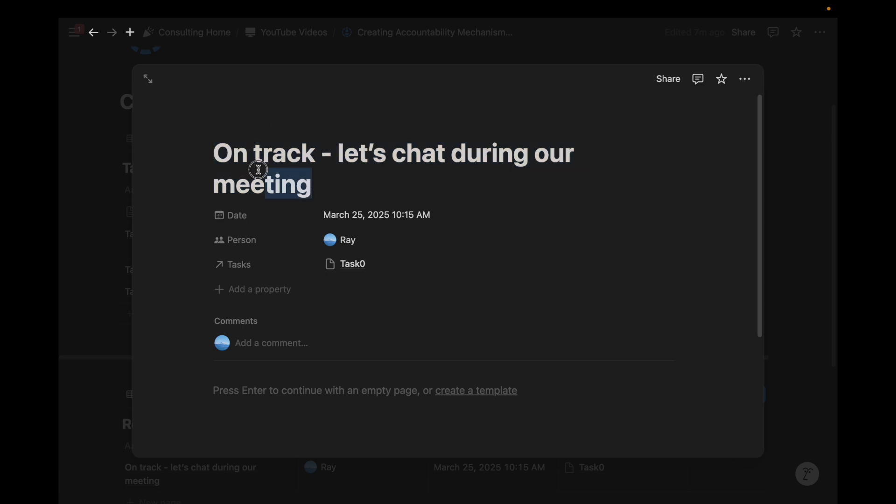
drag(310, 186, 220, 154)
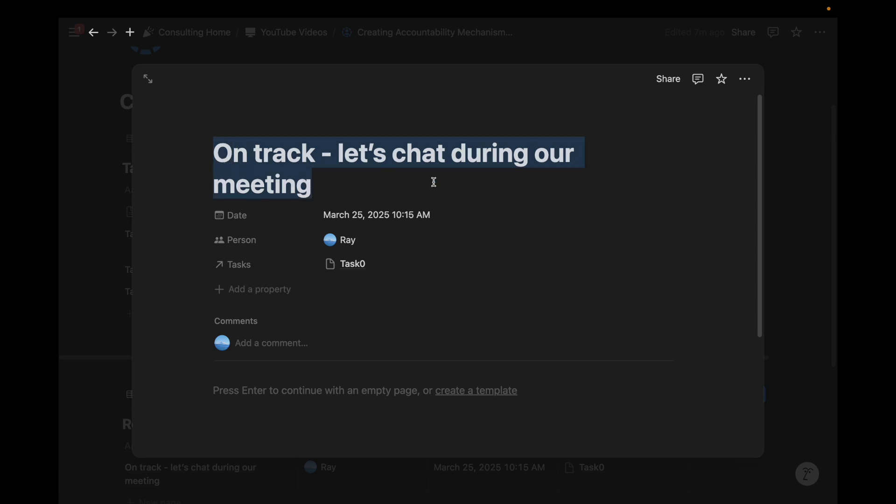
click(708, 168)
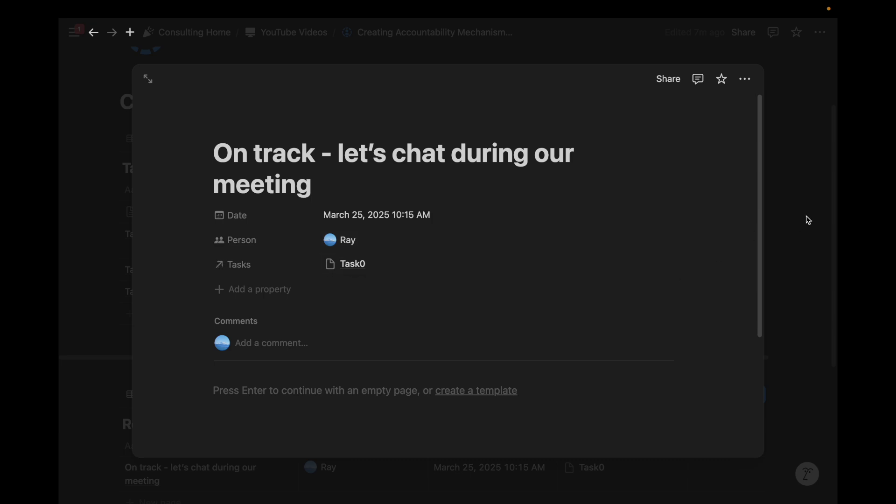
click(782, 204)
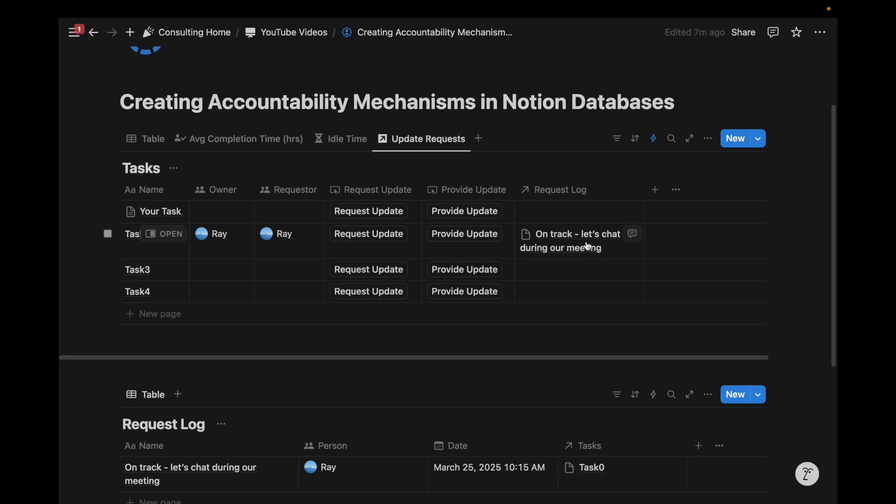
scroll(588, 247, down, 3)
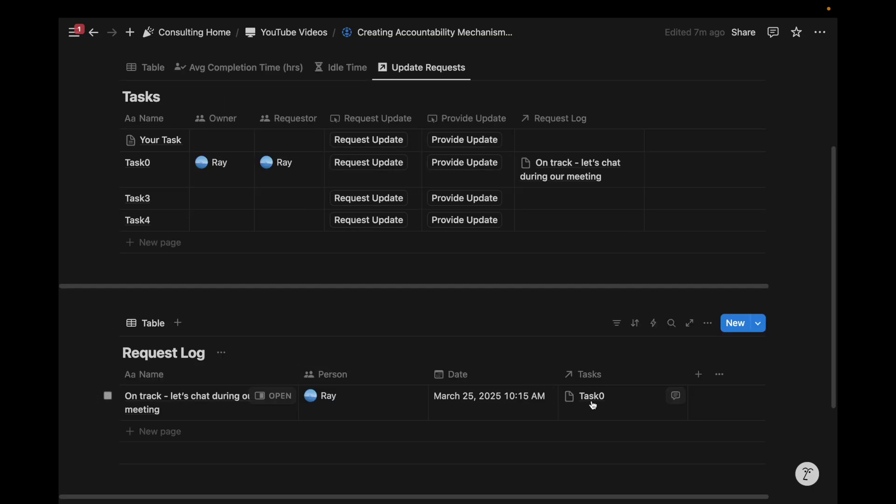
scroll(303, 196, up, 2)
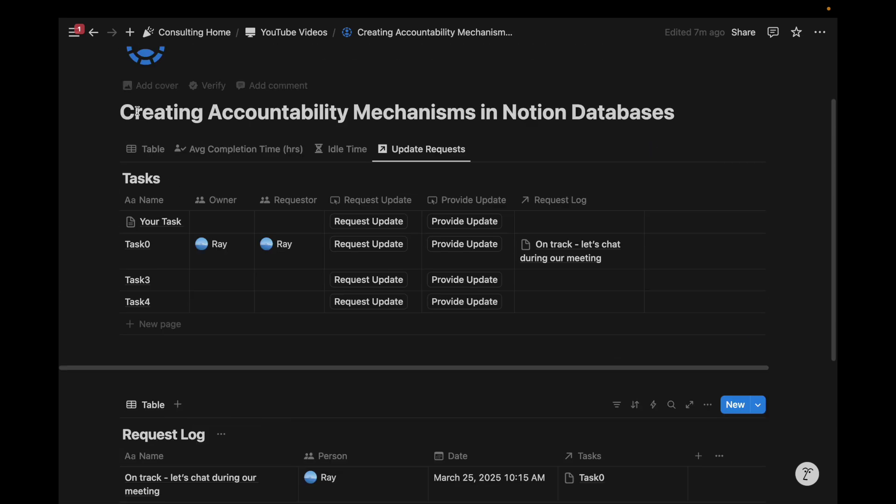
Open the response page linked in the Inbox message about Task0 and start its body as an empty page
mouse_move(74, 33)
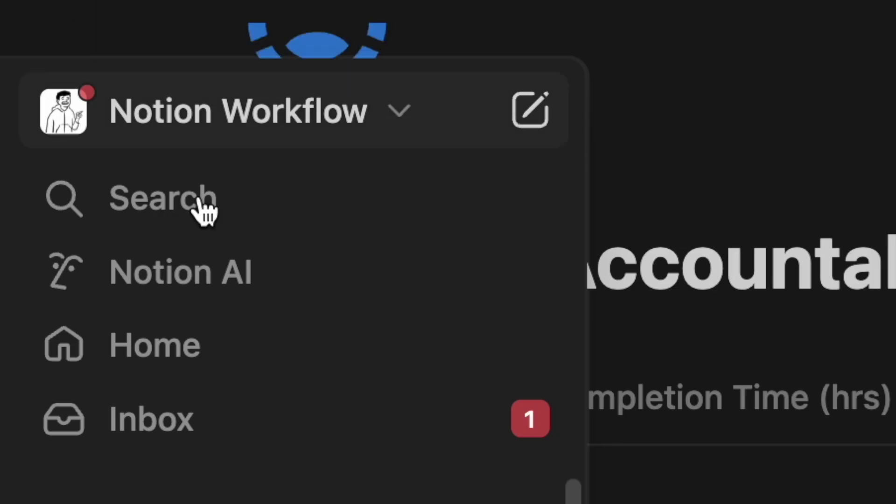
click(205, 425)
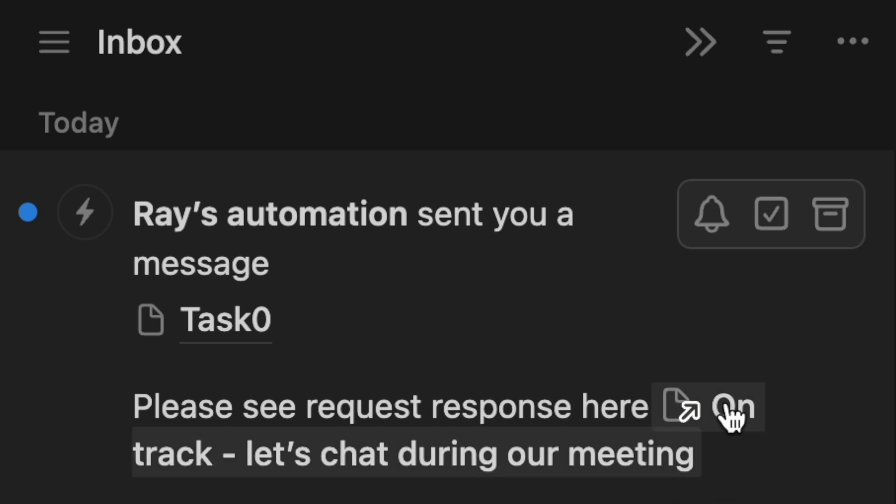
click(702, 414)
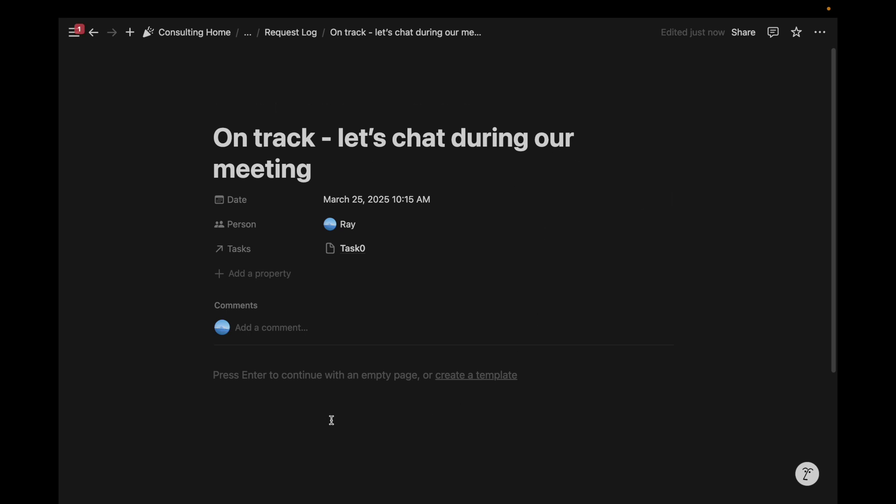
click(252, 375)
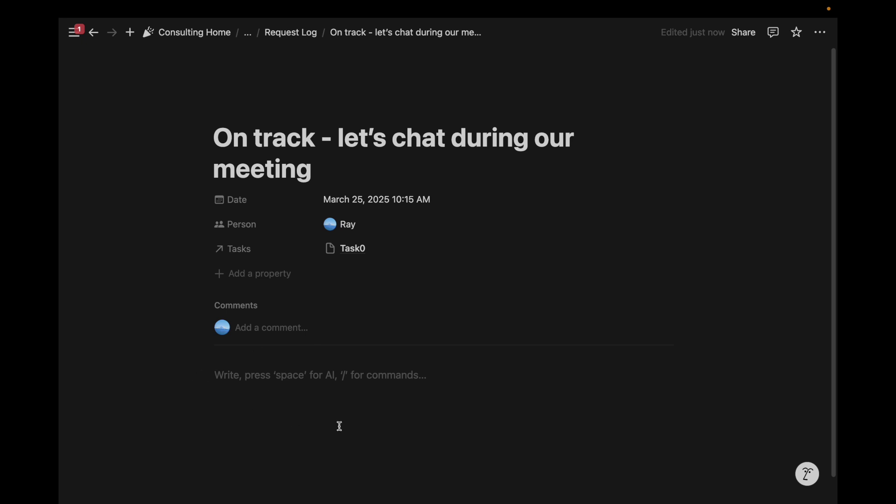
Return through the Request Log database to the Creating Accountability Mechanisms page and review the Update Requests view
click(300, 29)
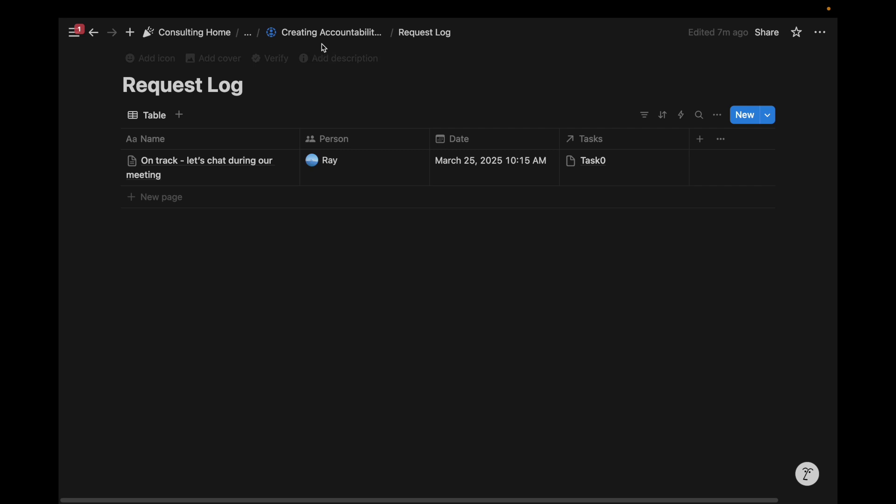
click(324, 33)
scroll(415, 192, down, 3)
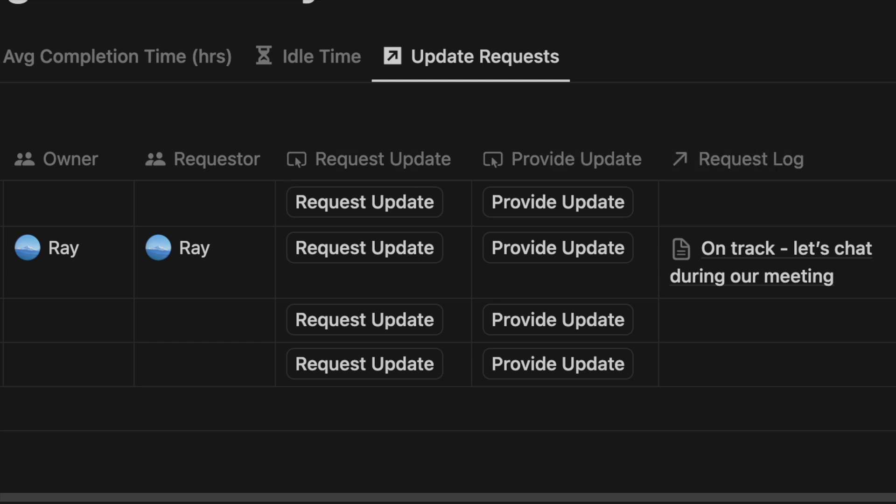
scroll(417, 387, up, 1)
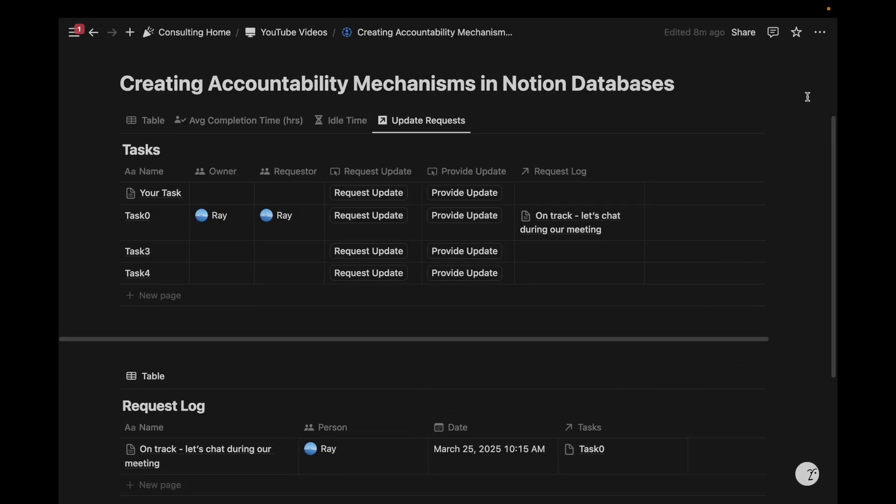